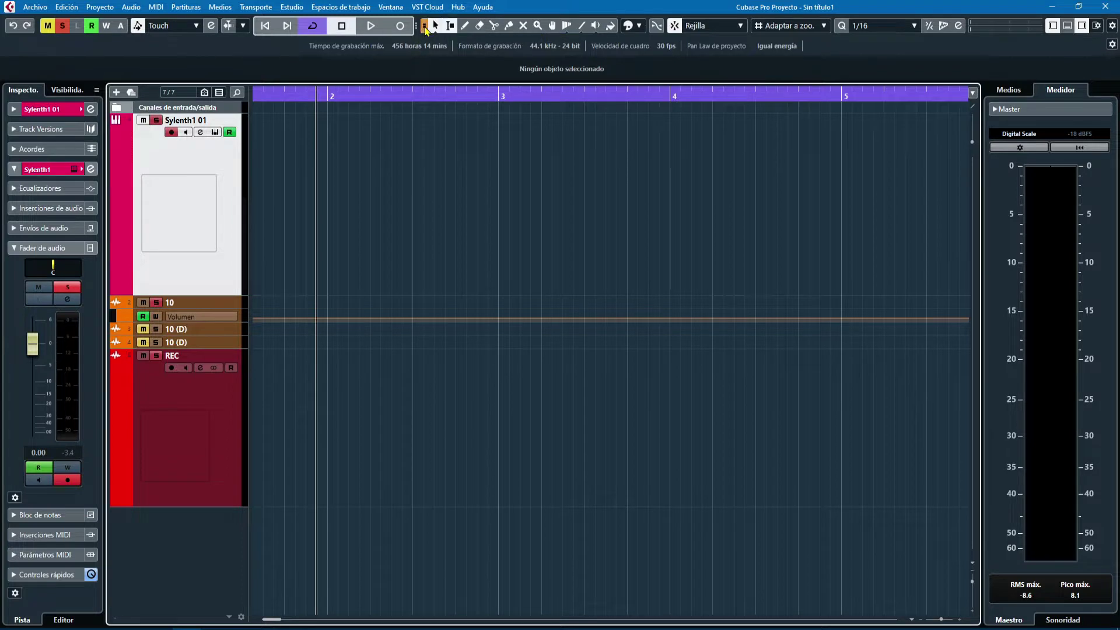
Switch between the Range Selection and Object Selection tools and cycle through the Object Selection resizing modes
left_click(451, 26)
left_click(432, 26)
key("1")
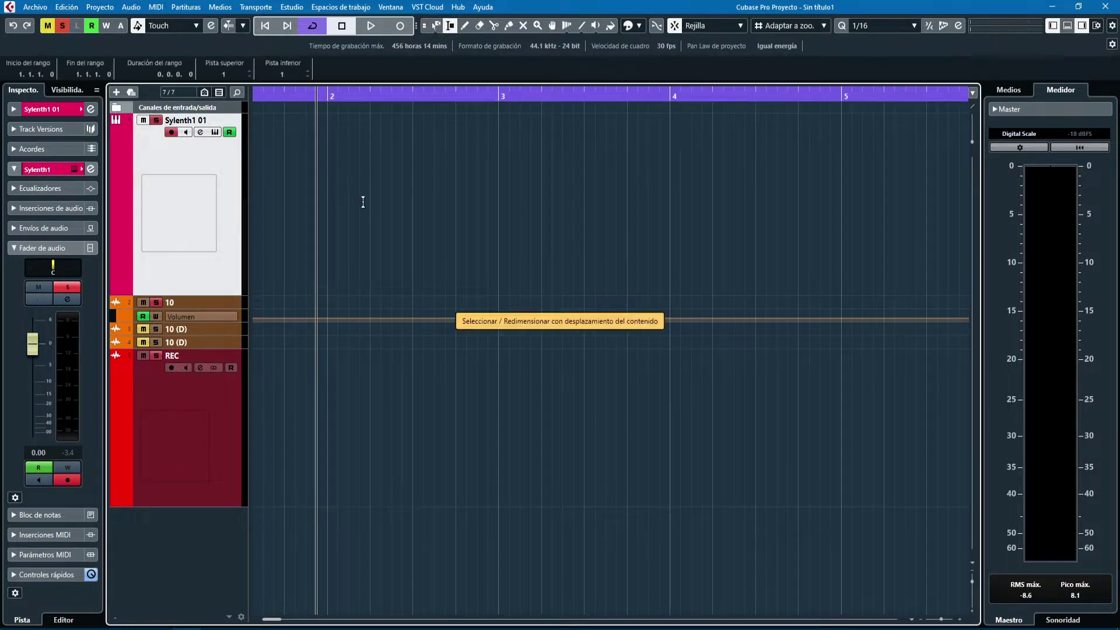
key("3")
key("1")
key("1")
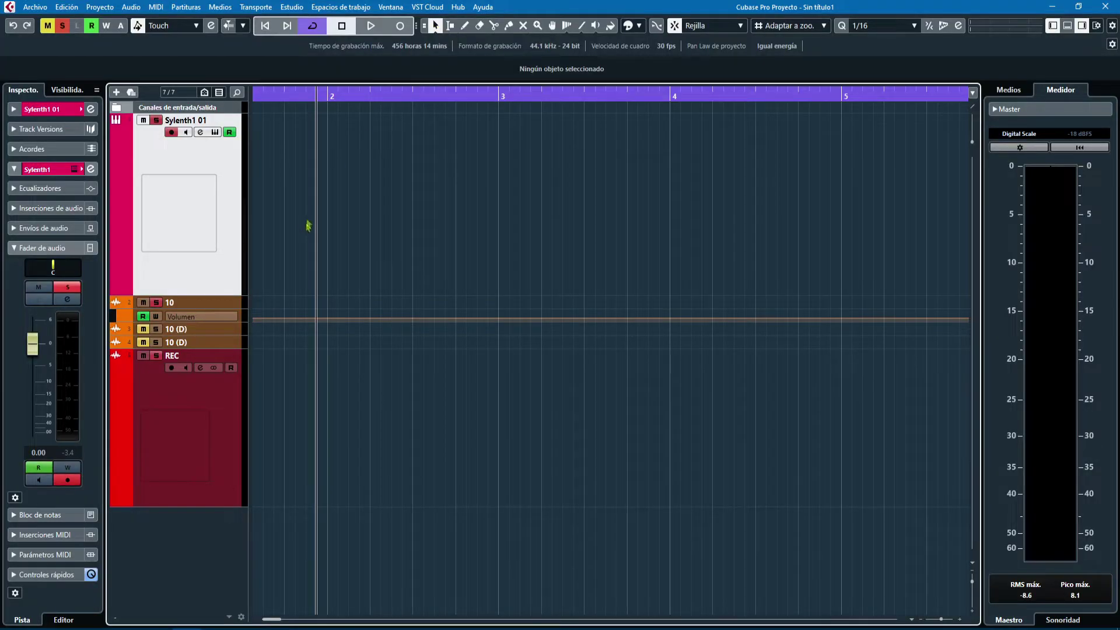
Resize the Sylenth1 01 MIDI event with normal sizing so it ends at 1.2.3.0
key("g")
left_click(279, 175)
left_click_drag(260, 100, 264, 140)
left_click_drag(467, 293, 574, 275)
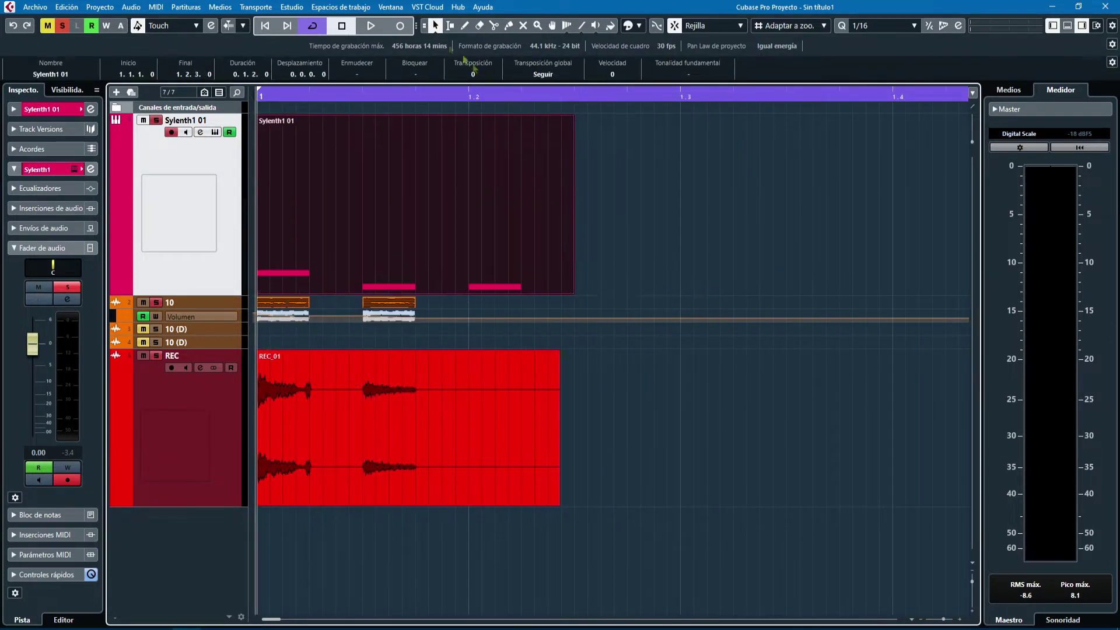
Choose resizing that moves contents, extend the REC_01 event's end to 1.2.3.0 and shorten it to 1.2.2.0
left_click(436, 27)
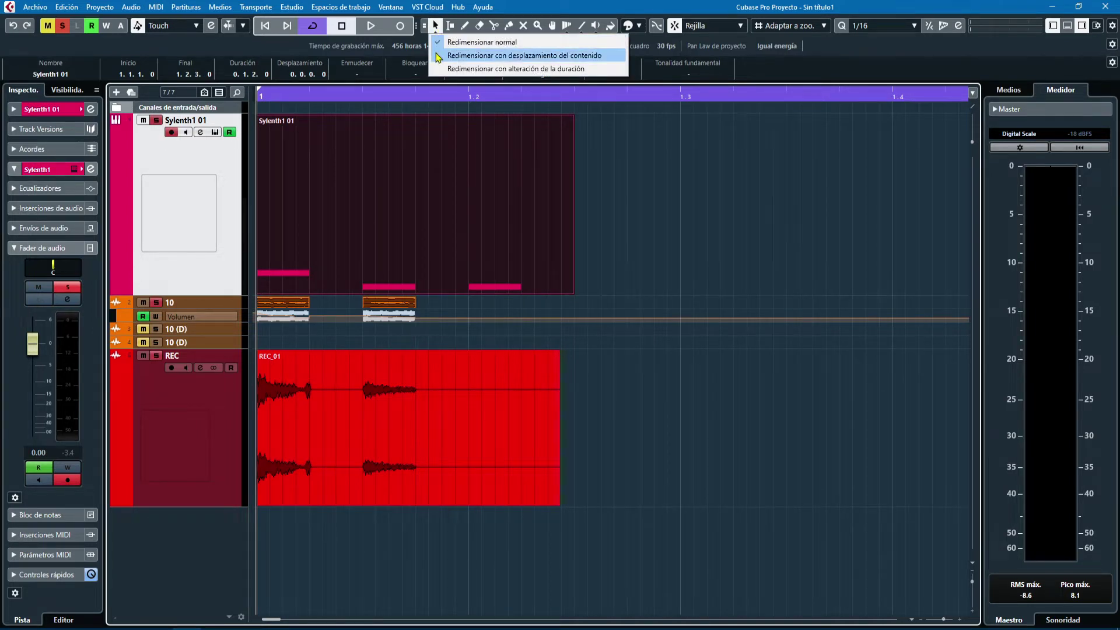
left_click(489, 56)
left_click(411, 469)
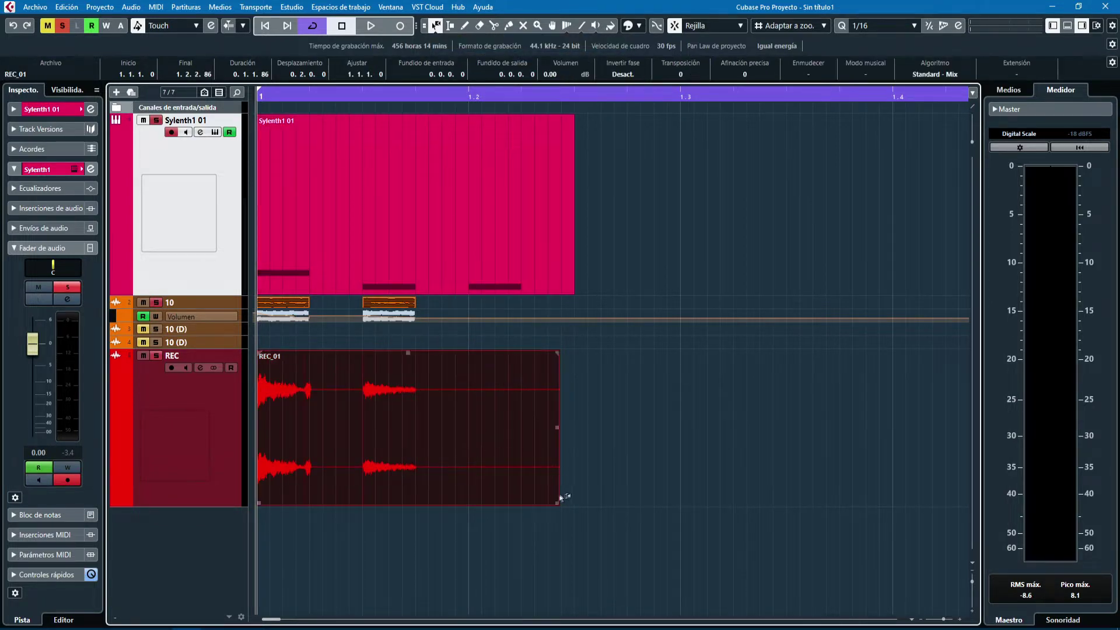
mouse_move(557, 506)
left_mouse_down()
mouse_move(493, 506)
mouse_move(622, 496)
mouse_move(574, 496)
left_mouse_up()
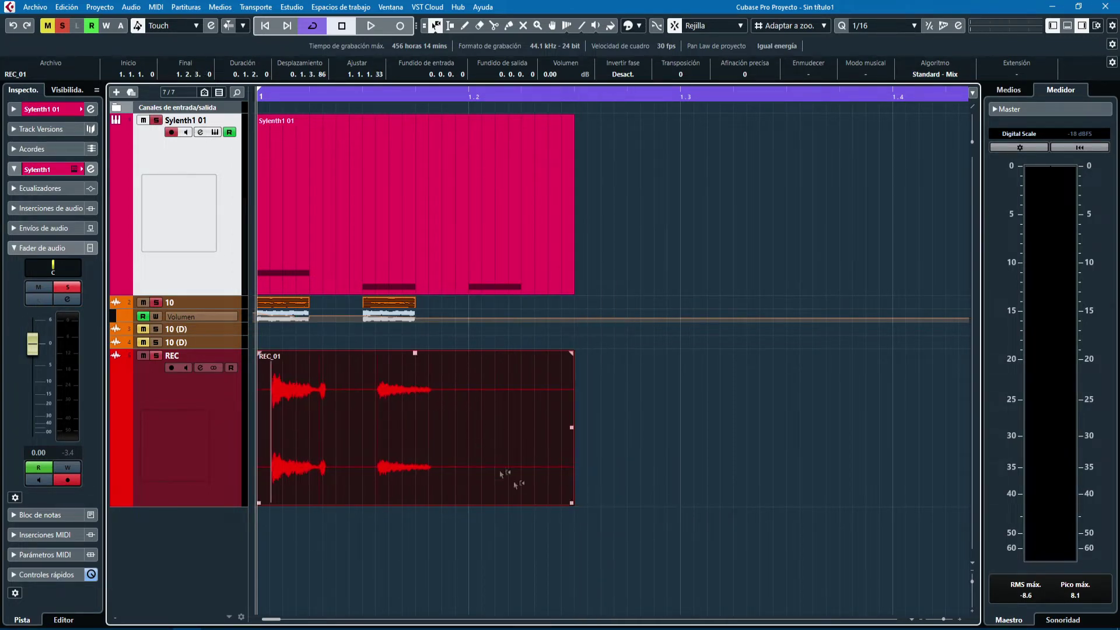
left_click_drag(571, 503, 518, 502)
Choose resizing with time stretch and stretch the REC_01 audio event to end at 1.3.3.0
left_click(436, 26)
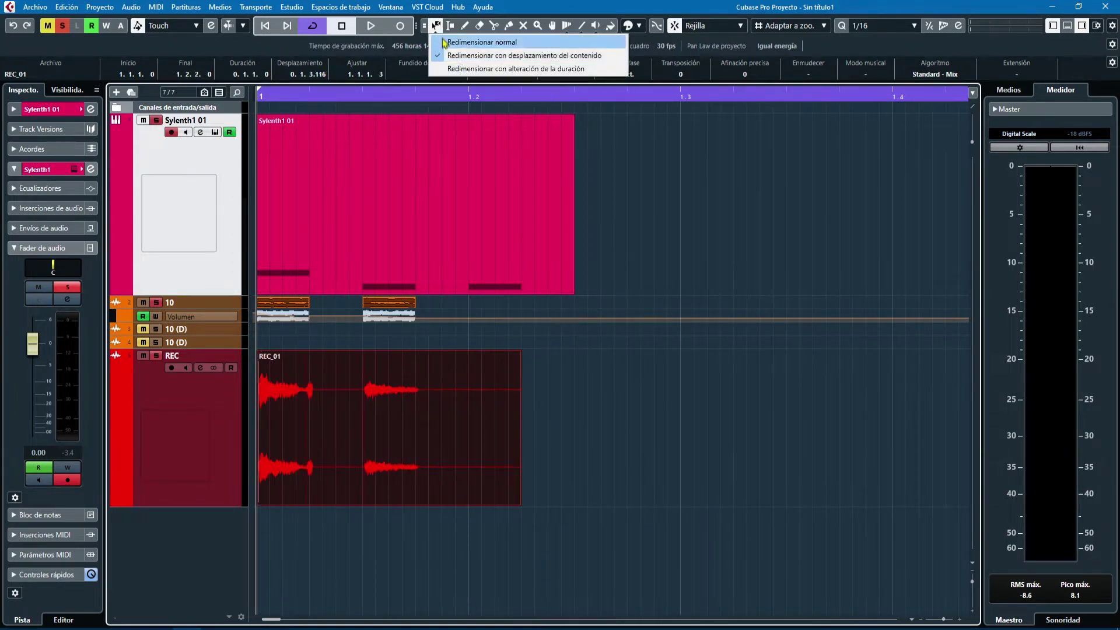
left_click(473, 70)
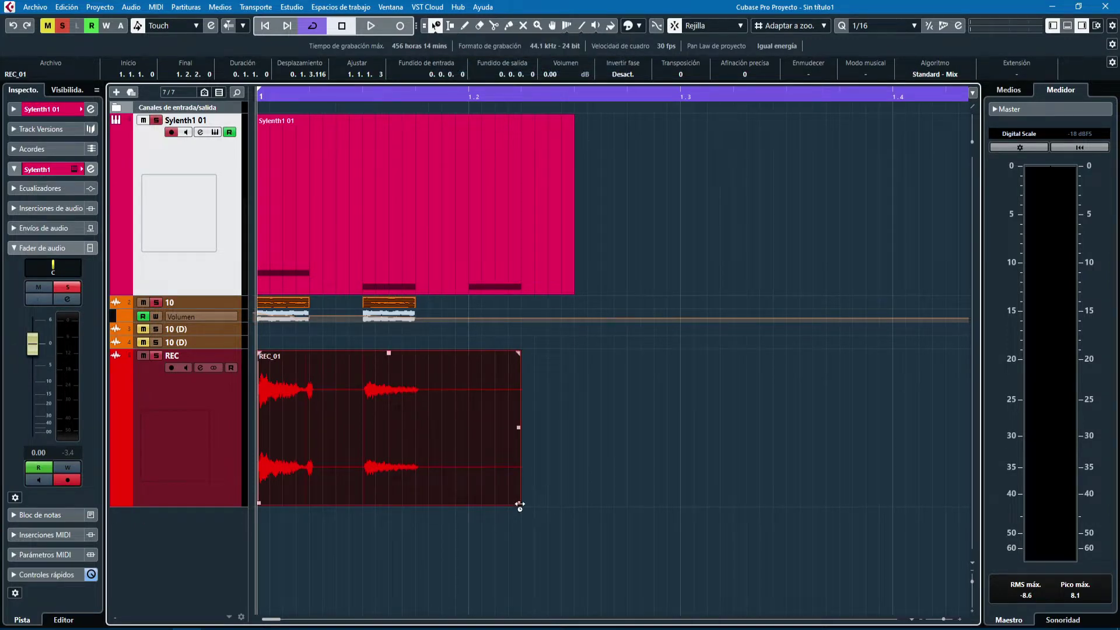
left_click_drag(520, 505, 815, 502)
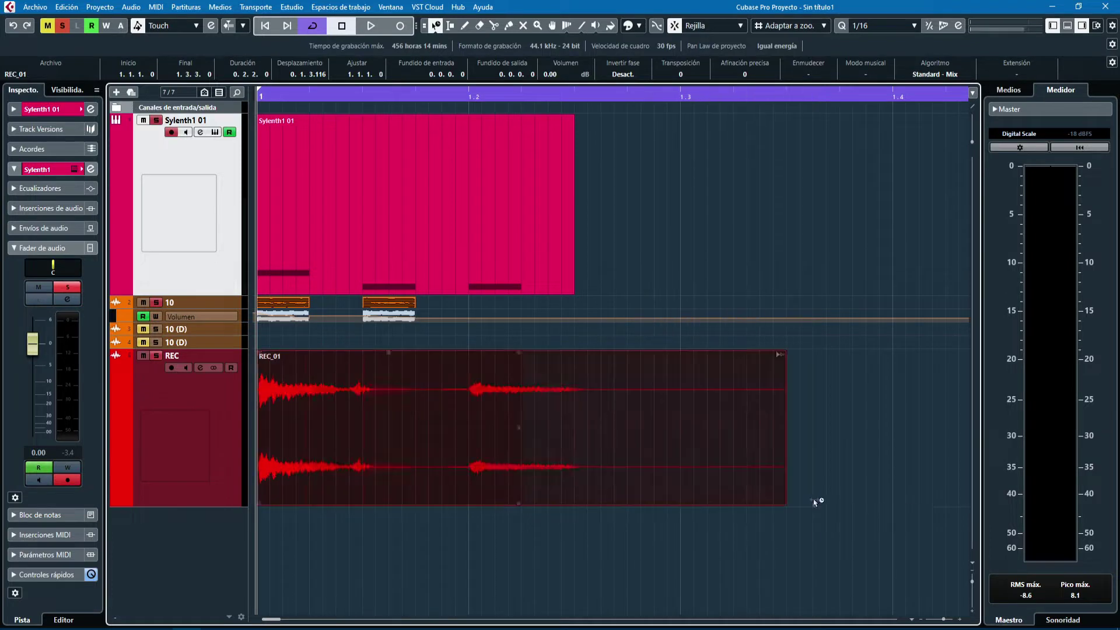
Time-stretch the Sylenth1 01 event to end at 1.4.1.0 and compress the REC_01 event to a much shorter length
left_click(486, 224)
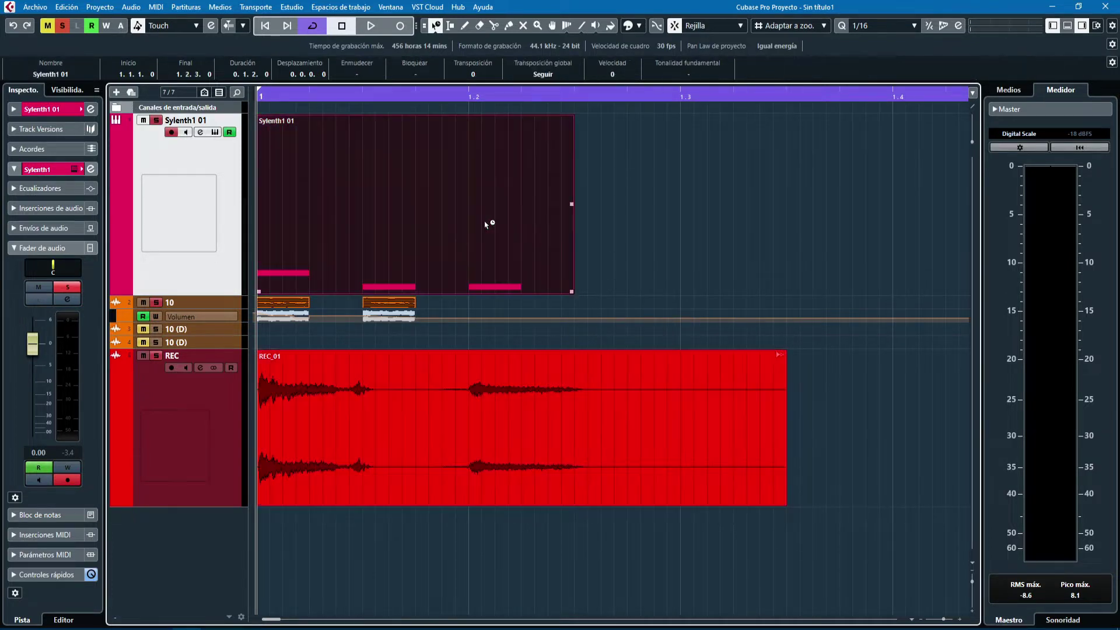
left_click_drag(572, 293, 891, 282)
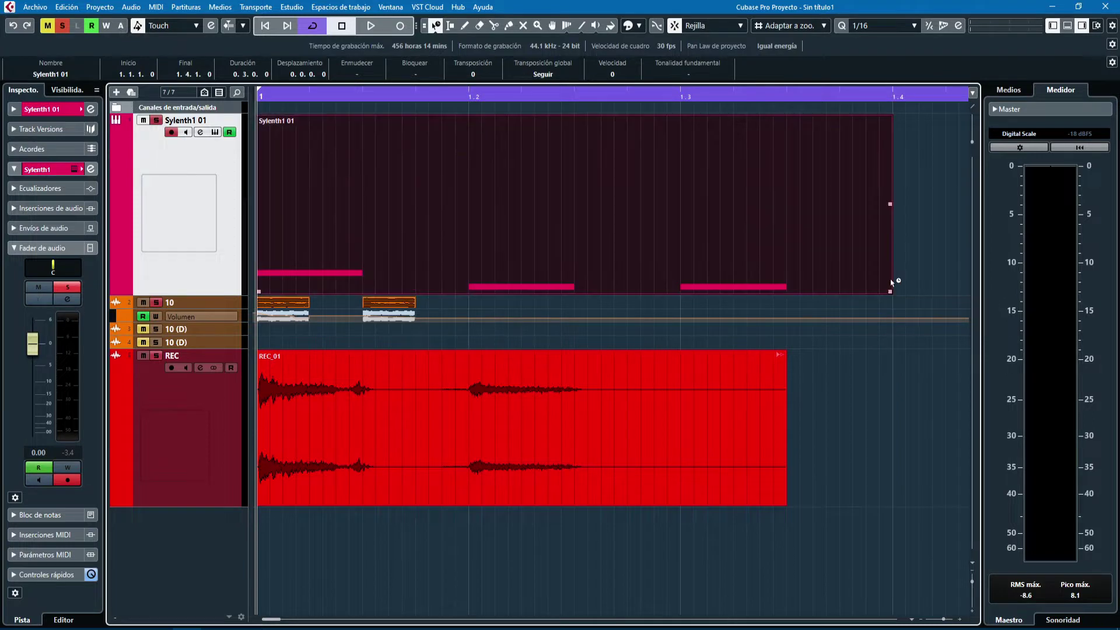
left_click(561, 437)
left_click_drag(784, 505, 366, 502)
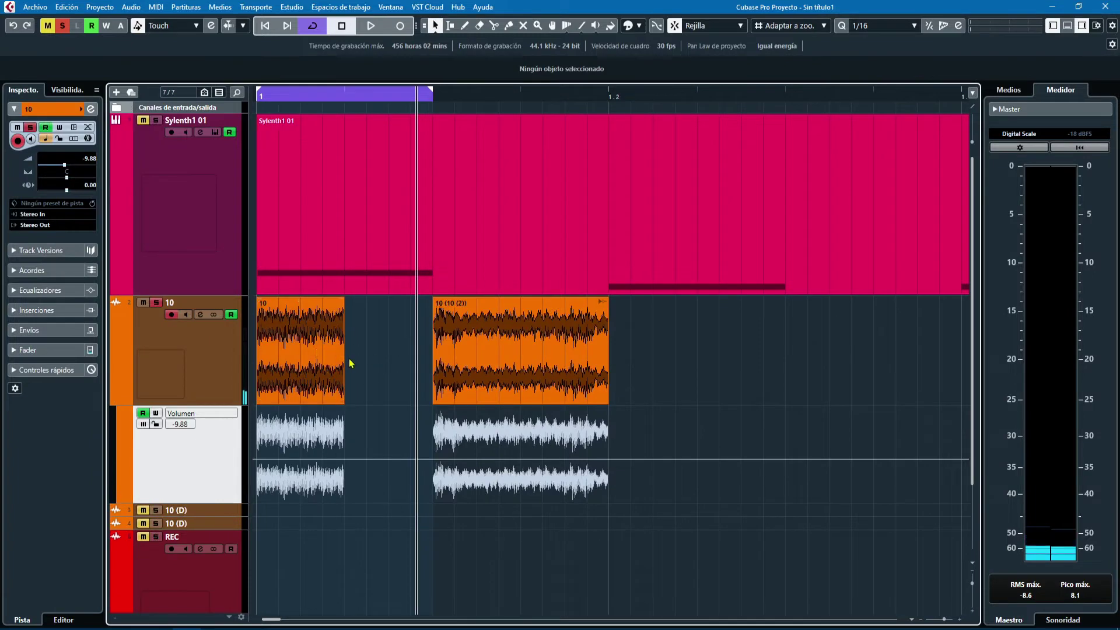
Play the loop over the first clip on track 10, set the cycle range over the second clip and play it
key("space")
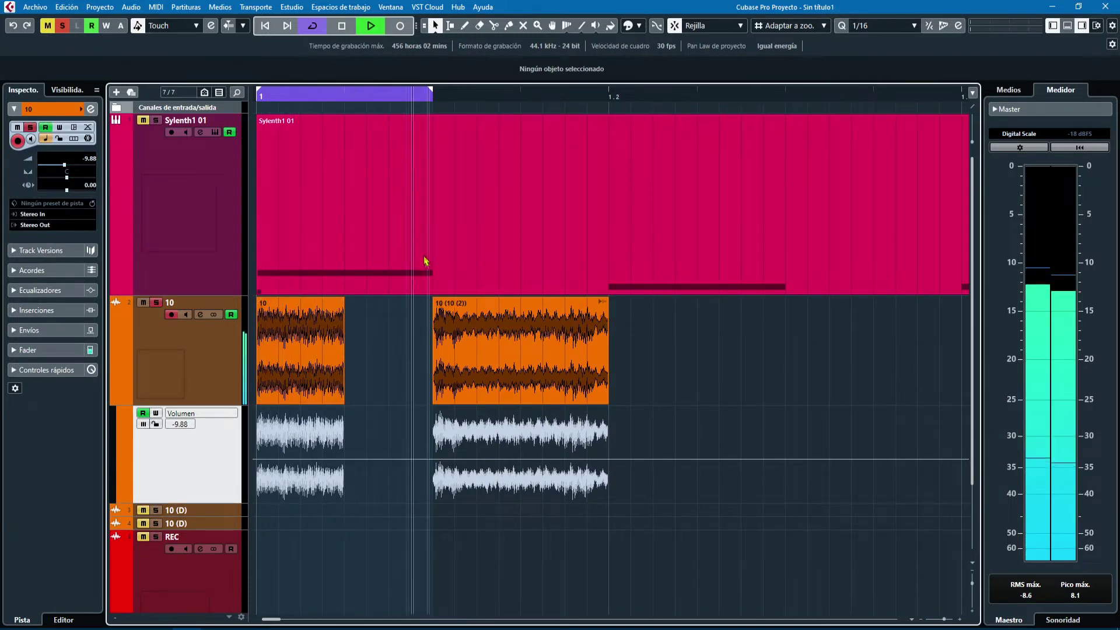
left_click_drag(350, 93, 527, 94)
key("space")
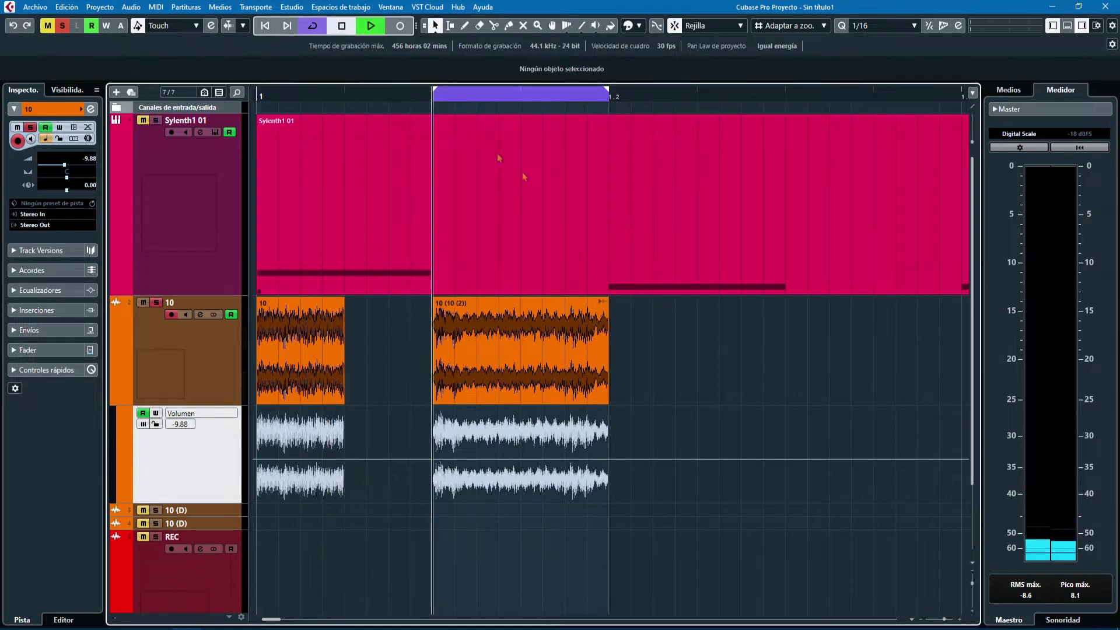
left_click(583, 350)
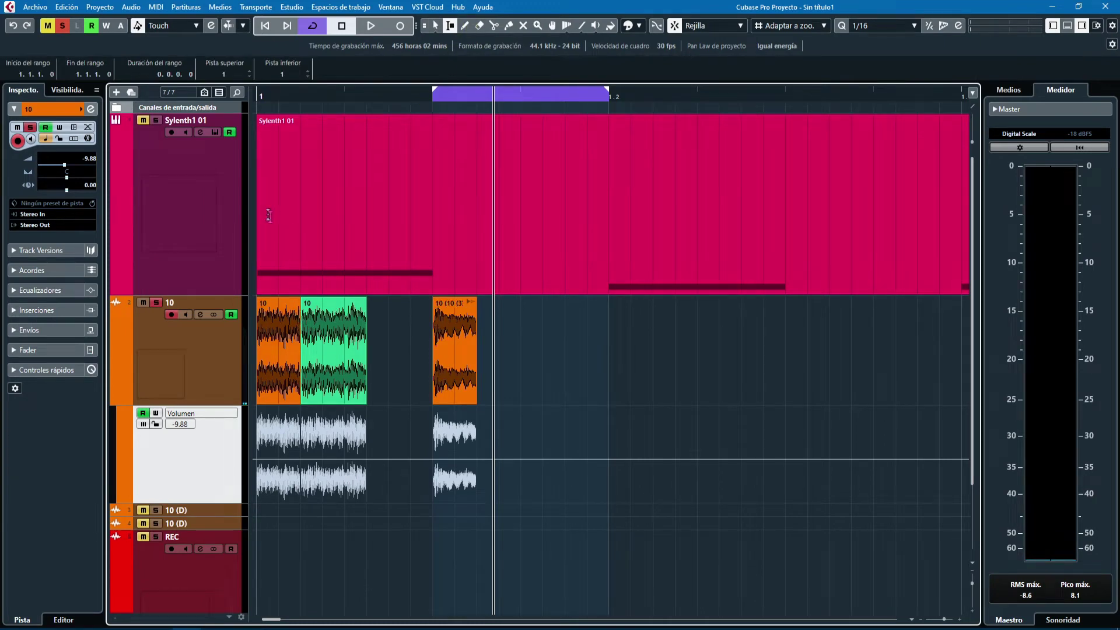
Select the range from 1.1.3.0 to 1.1.4.30 on track 10, including the empty gap, and duplicate it twice
left_click_drag(440, 183, 607, 181)
left_click_drag(517, 318, 440, 351)
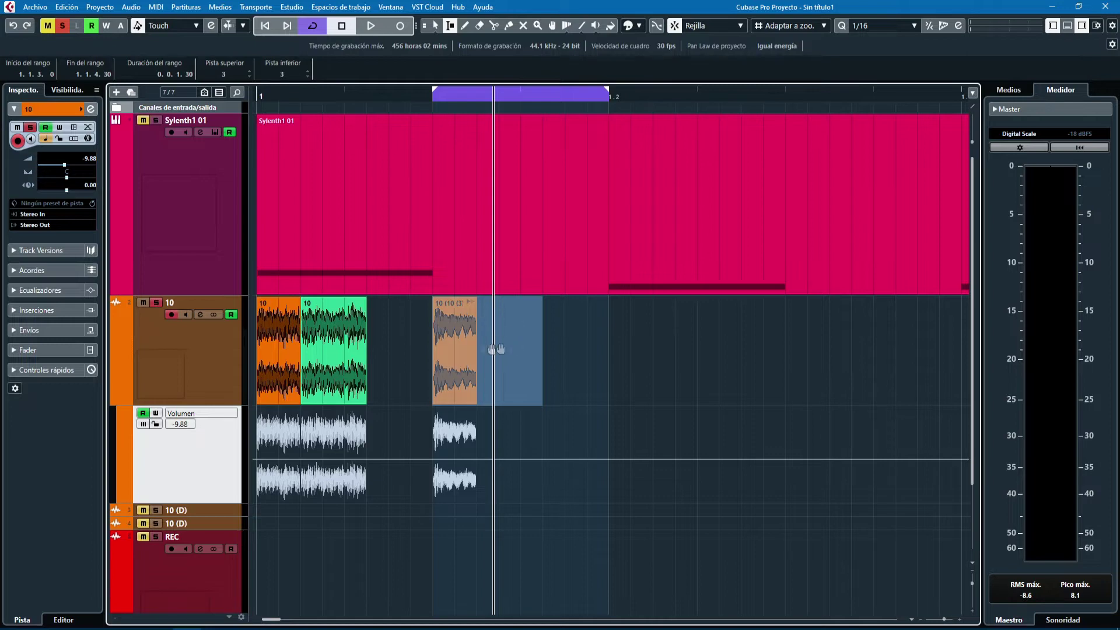
key("ctrl+d")
key("ctrl+d")
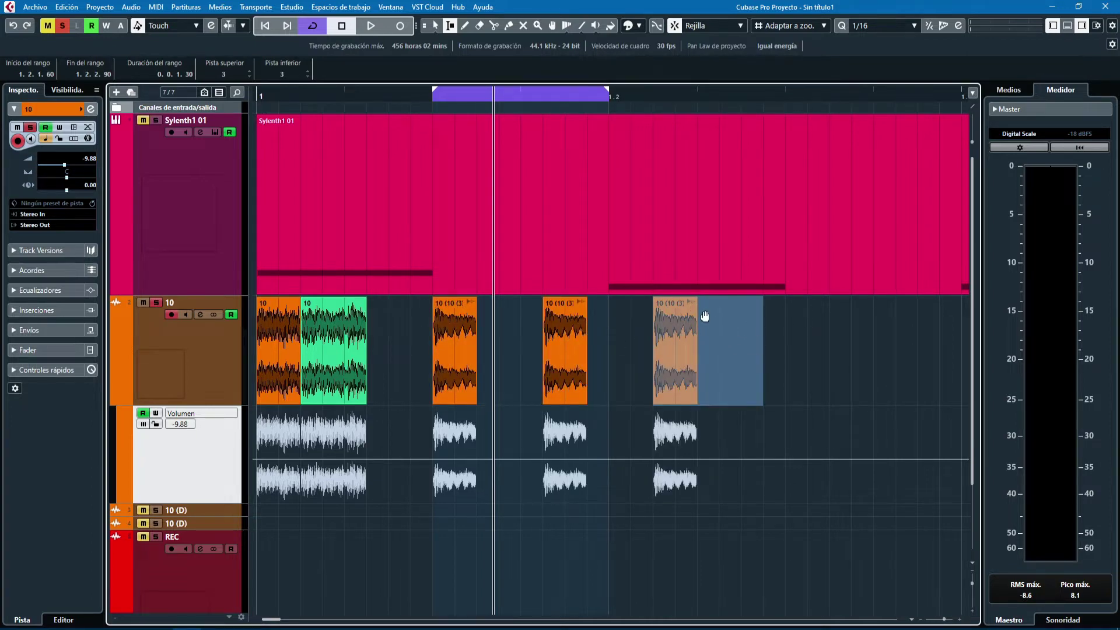
Select the range on track 10 starting at 1.1.3.0 that spans the three short clips with their gaps, and duplicate it three times
left_click_drag(387, 352, 282, 345)
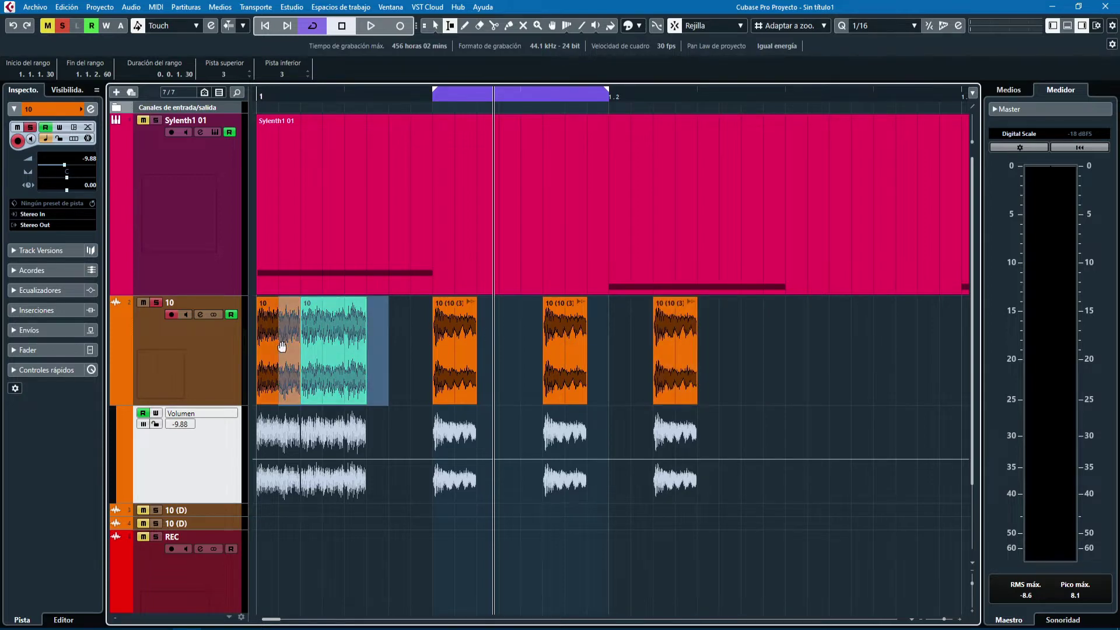
left_click(282, 345)
left_click_drag(740, 350, 432, 348)
key("ctrl+d")
key("ctrl+d")
key("ctrl+d")
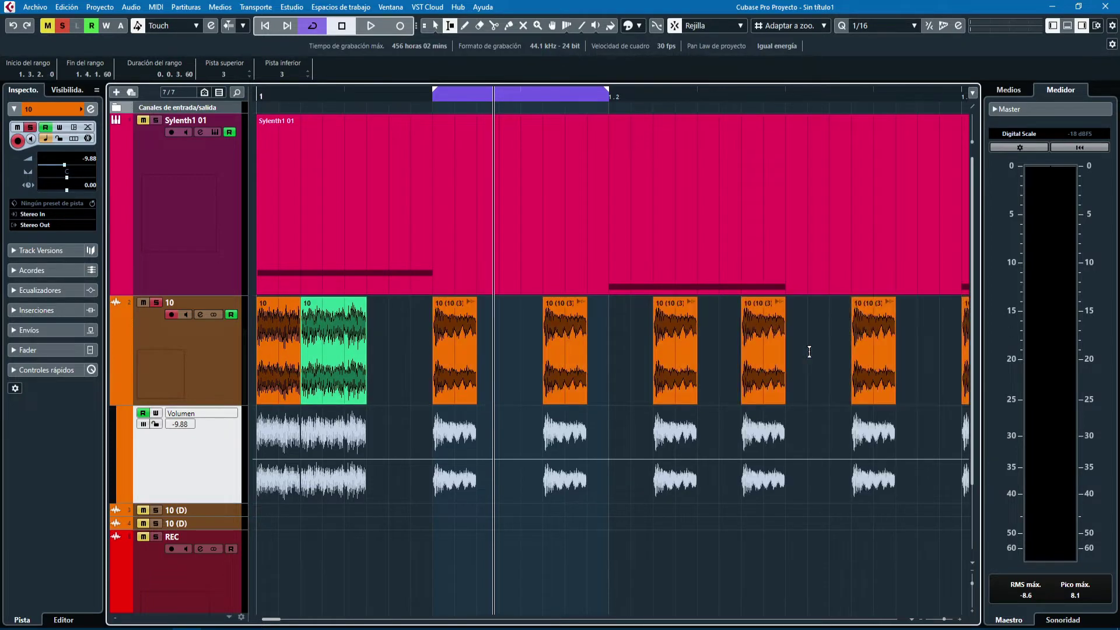
key("g")
key("g")
key("g")
left_click(784, 204)
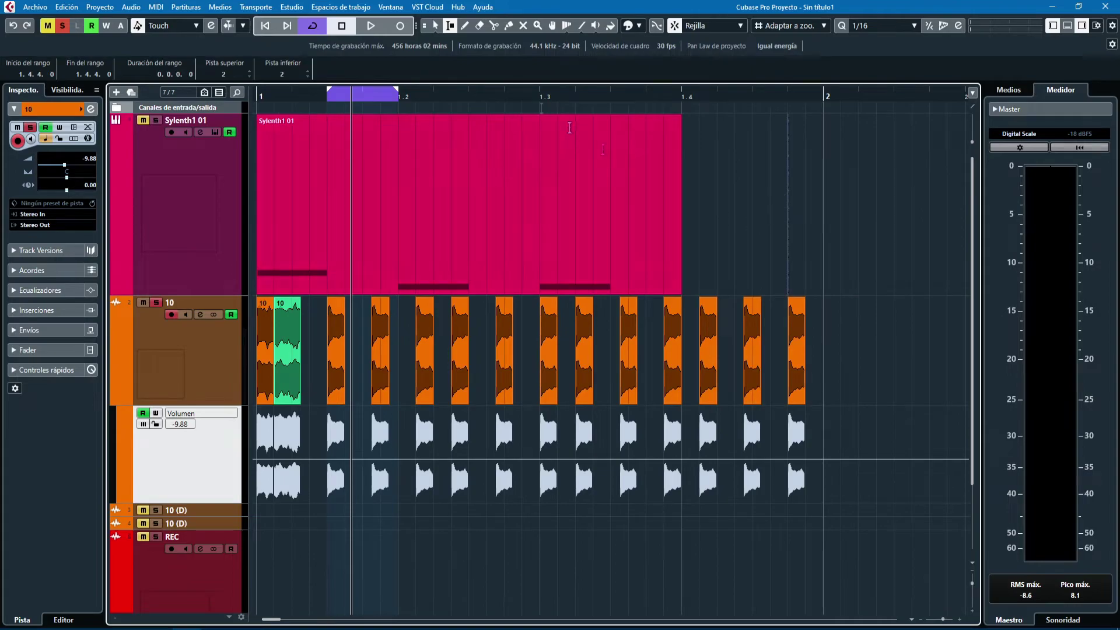
Draw an empty part from 2.1.1.0 to 2.1.4.60 on the Sylenth1 01 track and one from 2.1.1.0 to 2.1.2.60 on track 10
left_click(464, 26)
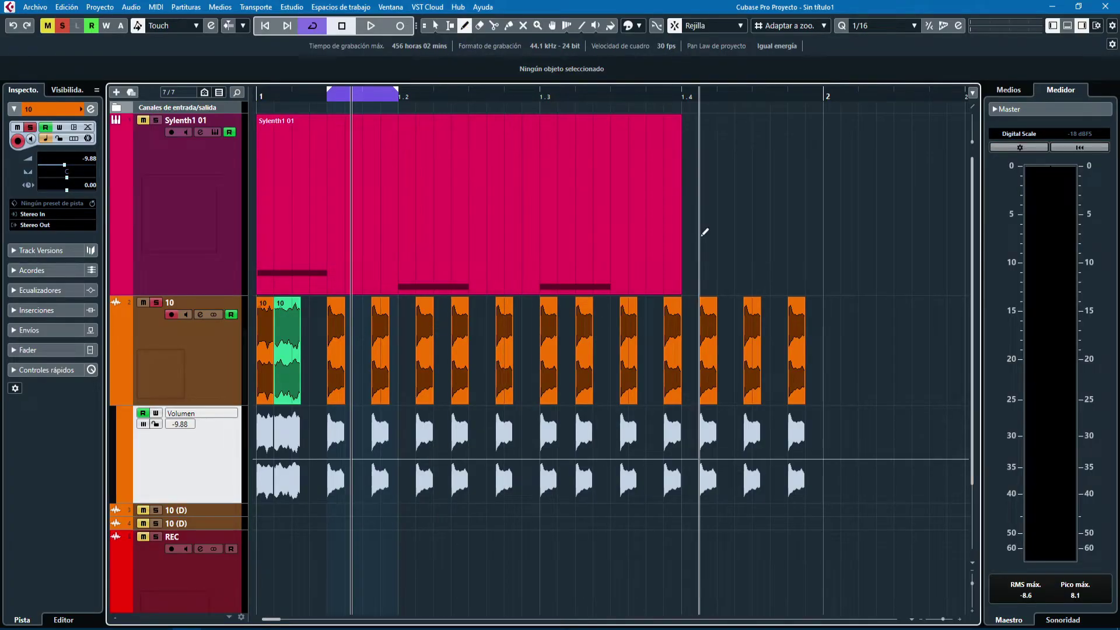
left_click_drag(832, 190, 942, 192)
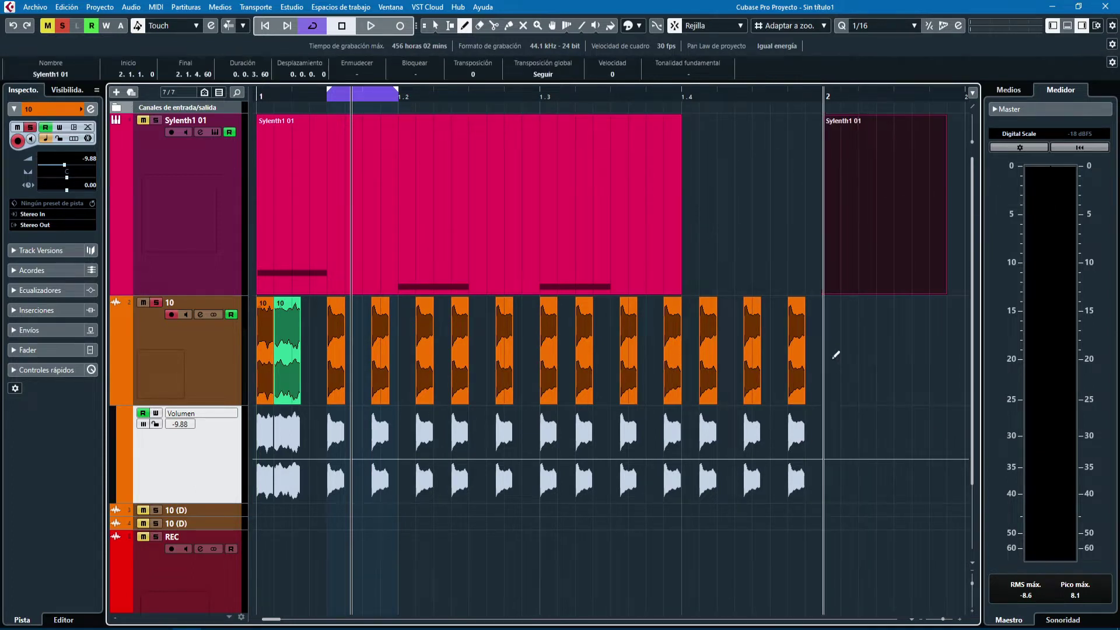
left_click_drag(832, 352, 882, 376)
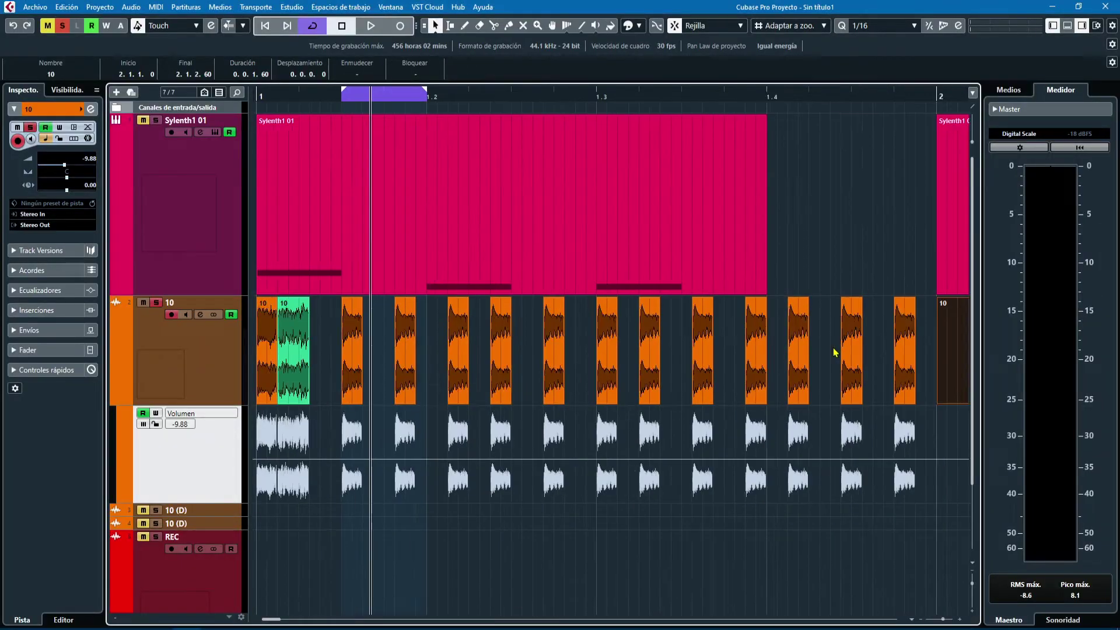
Move the last short audio clip before bar 2 on track 10 to directly after the empty part
key("g")
key("g")
left_click(810, 93)
key("h")
key("h")
mouse_move(606, 347)
left_mouse_down()
mouse_move(625, 352)
mouse_move(607, 360)
left_mouse_up()
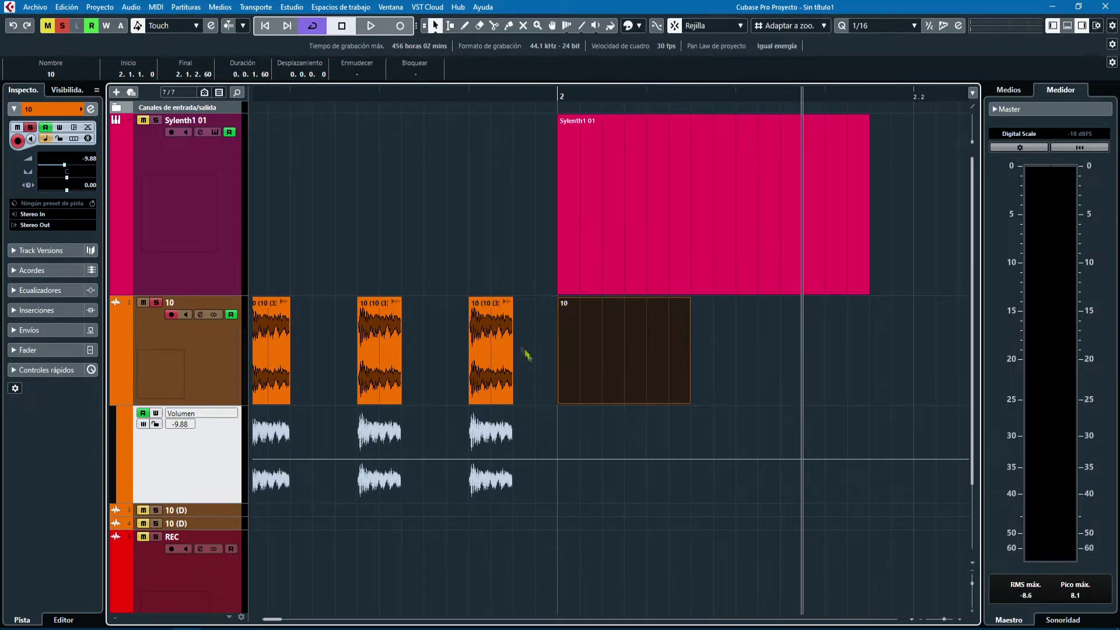
left_click(478, 320)
left_click(627, 343)
left_click_drag(498, 356, 719, 356)
Select the empty part together with the audio clip after it on track 10 and duplicate the pair three times
left_click_drag(517, 333, 764, 336)
key("g")
key("g")
key("g")
key("g")
left_click_drag(640, 352, 507, 345)
key("ctrl+d")
key("ctrl+d")
key("ctrl+d")
key("g")
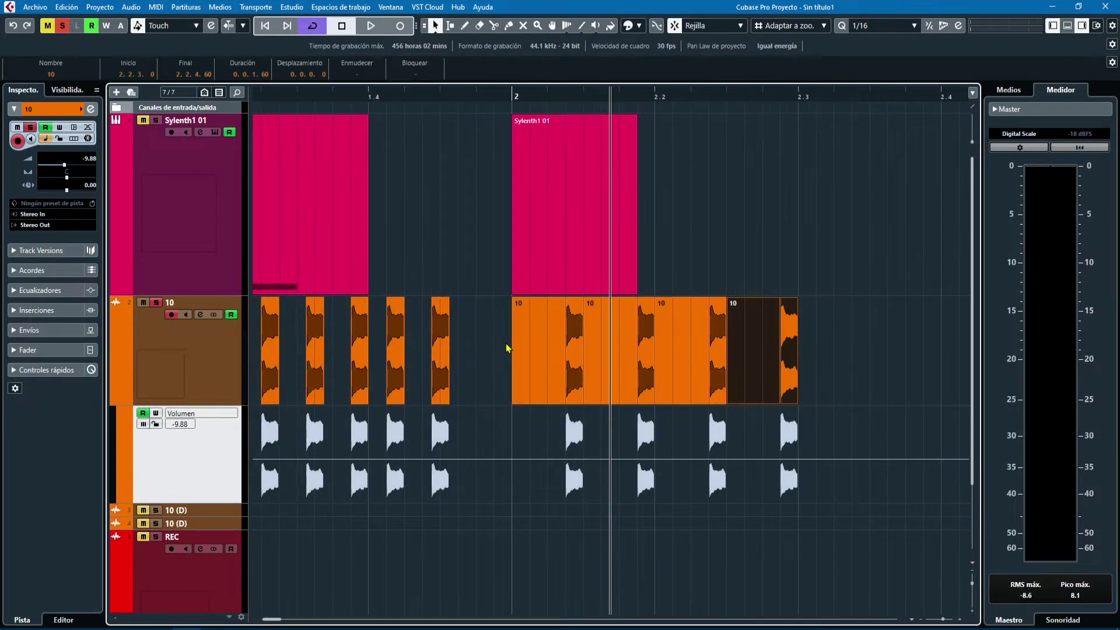
key("g")
Delete the four empty parts between the audio clips after bar 2 on track 10
left_click_drag(757, 344, 577, 362)
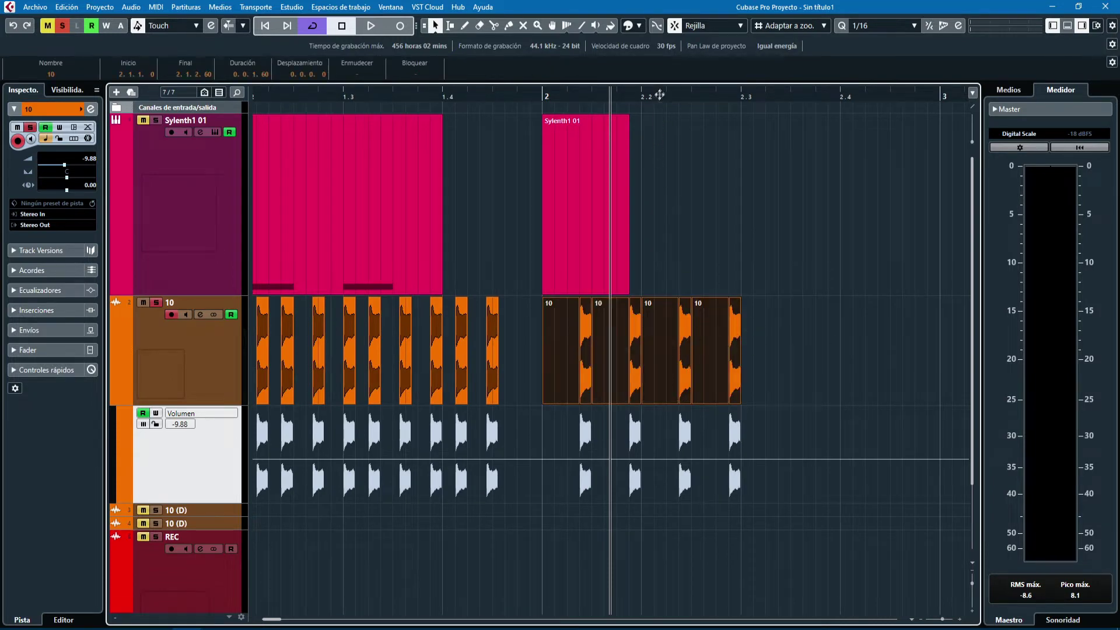
left_click_drag(659, 94, 660, 114)
left_click(393, 353)
key("Delete")
left_click(514, 369)
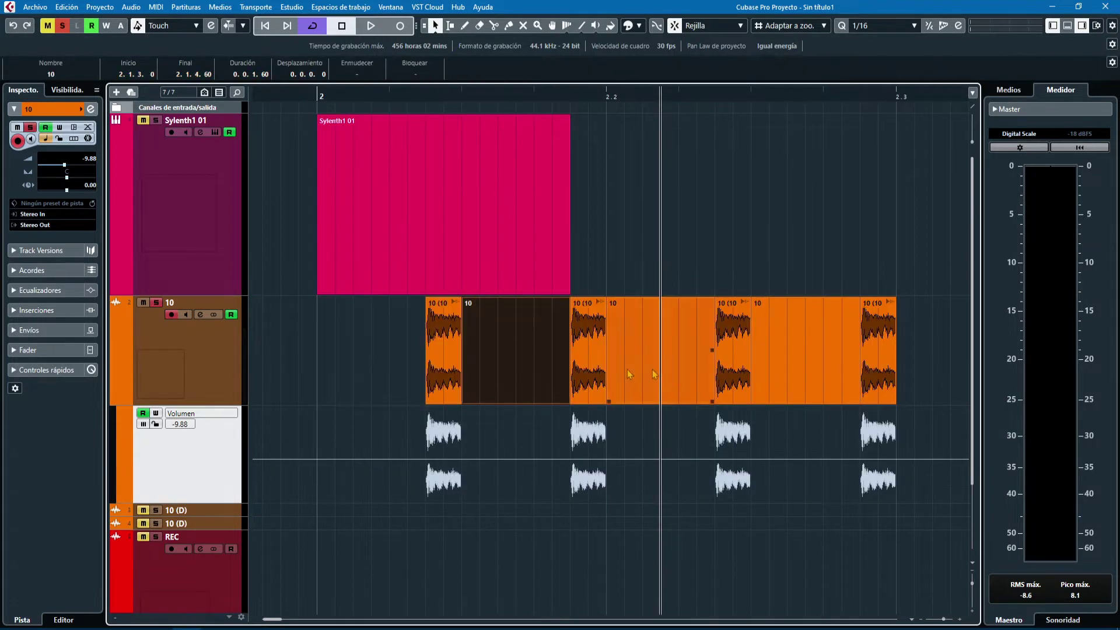
key("Delete")
left_click(650, 371)
key("Delete")
left_click(796, 337)
key("Delete")
Delete the last three audio clips after bar 2 on track 10 and move the remaining clip to 2.1.1.60
left_click(445, 344)
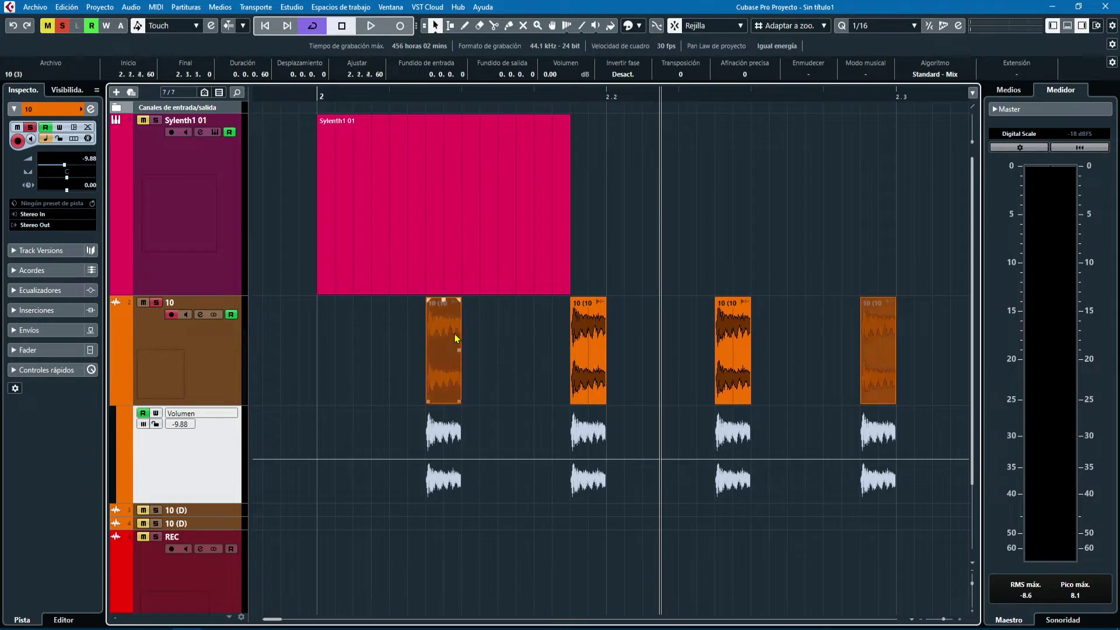
left_click(592, 338)
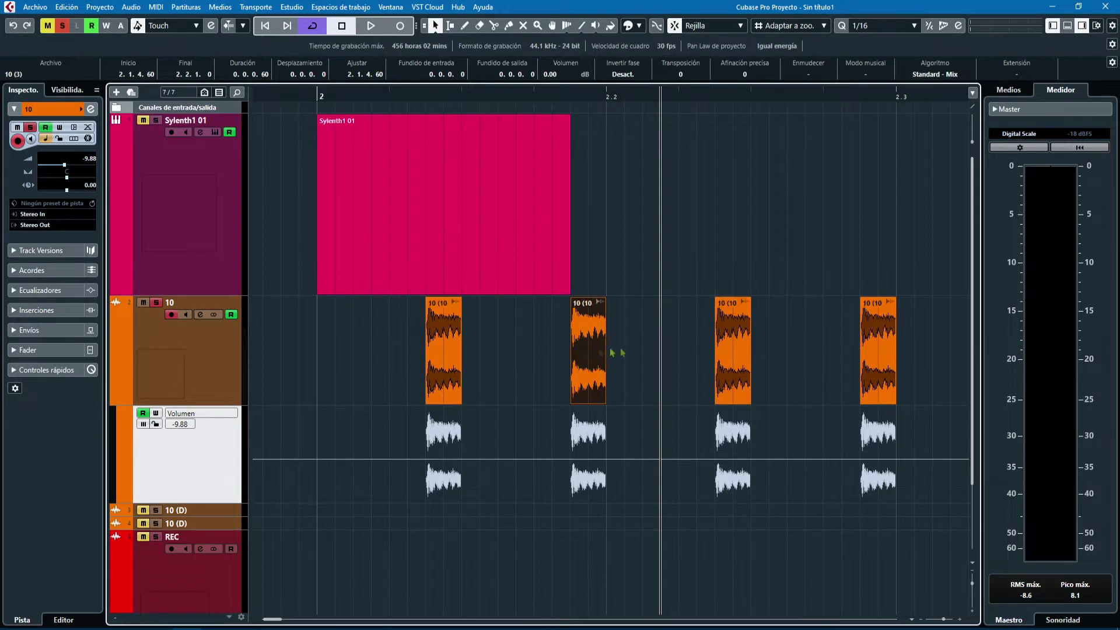
key("Delete")
left_click_drag(917, 352, 689, 348)
key("Delete")
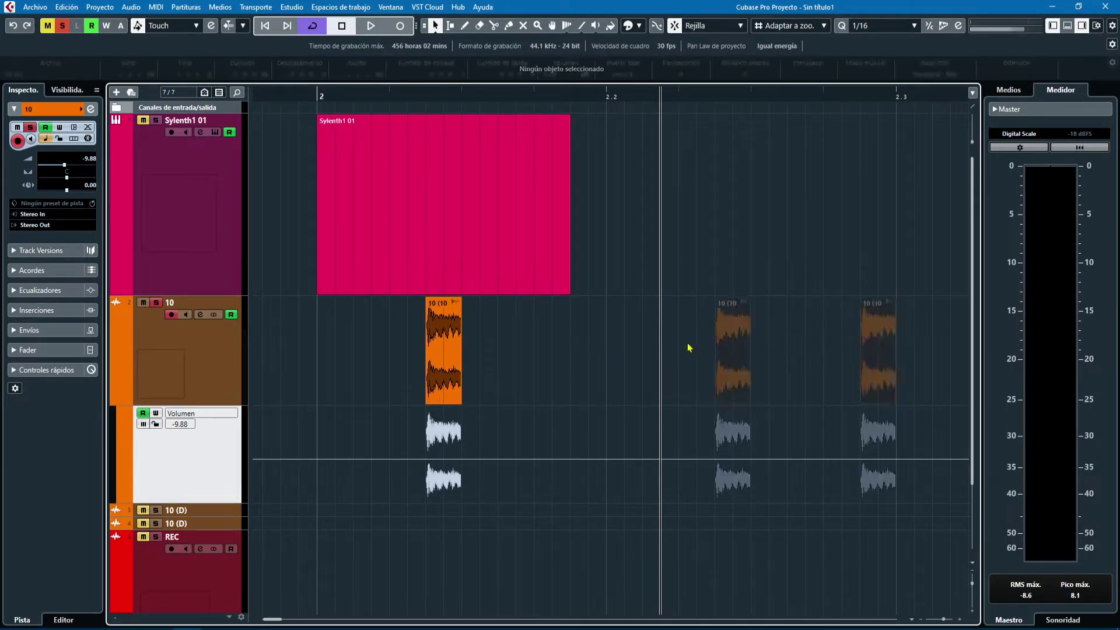
left_click_drag(440, 338, 368, 349)
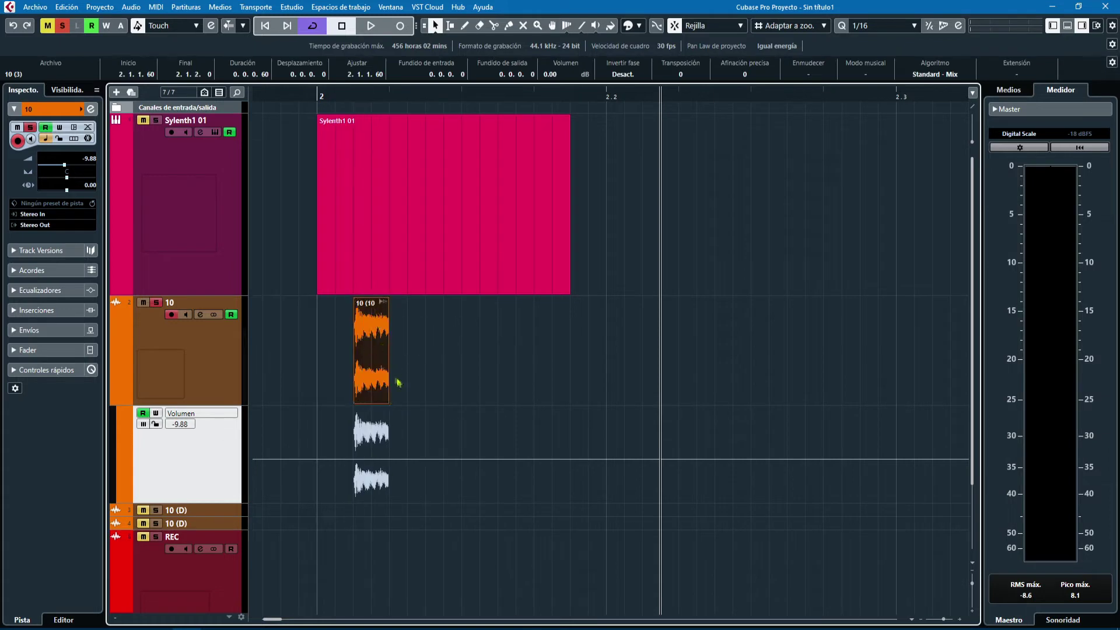
Duplicate the clip at 2.1.1.60 on its own, move the copy further along track 10 and delete it
key("ctrl+d")
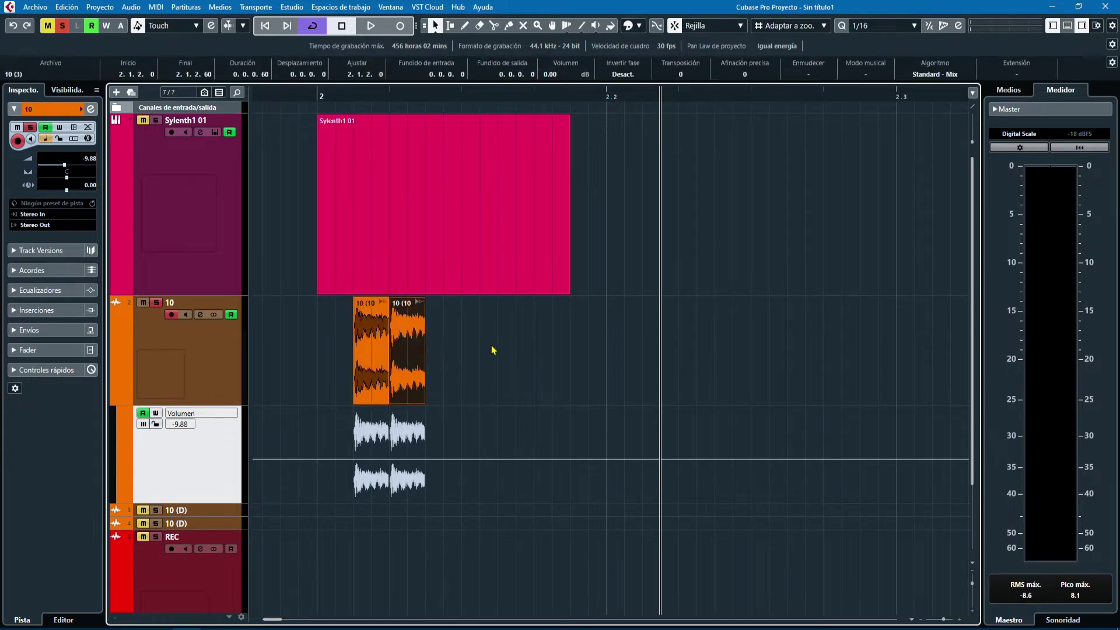
left_click_drag(405, 351, 599, 361)
left_click_drag(698, 355, 465, 351)
key("Delete")
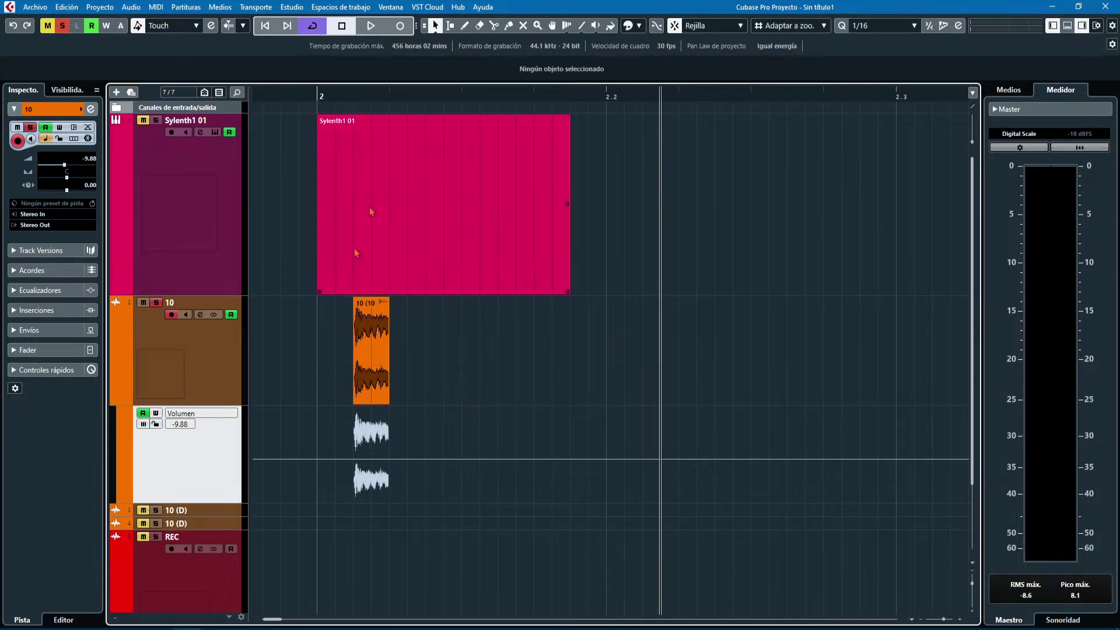
Draw an empty part from 2.1.1.0 to 2.1.1.60 on track 10, directly before the audio clip
left_click(465, 25)
left_click_drag(317, 344, 352, 349)
key("1")
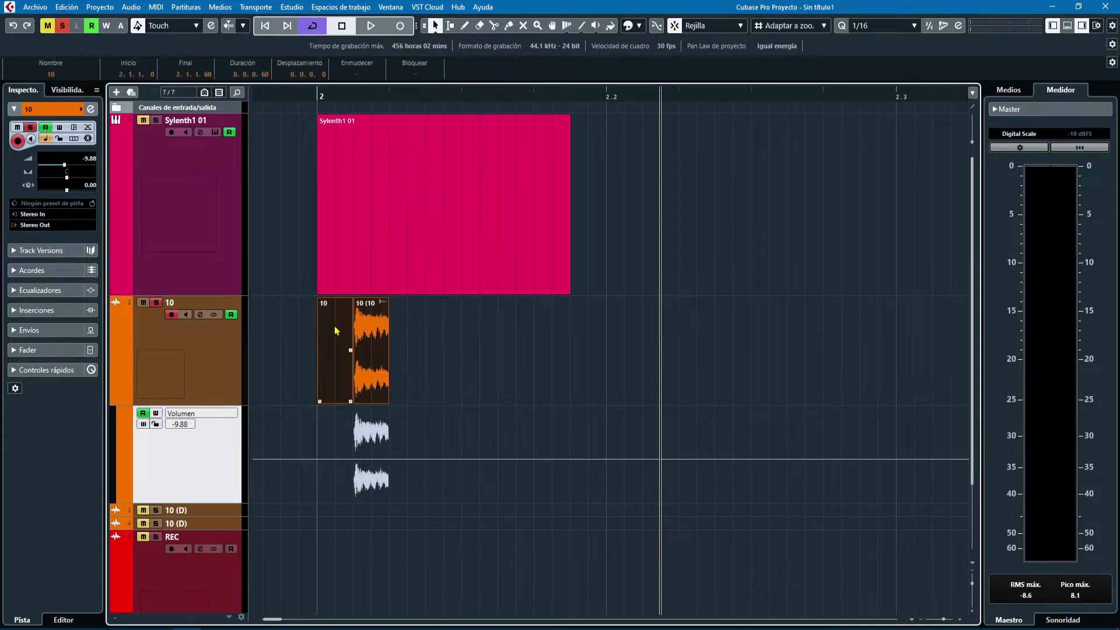
Select the short empty part and the audio clip after it on track 10, and duplicate the pair four times
left_click(372, 346)
left_click(325, 342)
left_click_drag(452, 350, 447, 392)
key("ctrl+d")
key("ctrl+d")
key("ctrl+d")
key("ctrl+d")
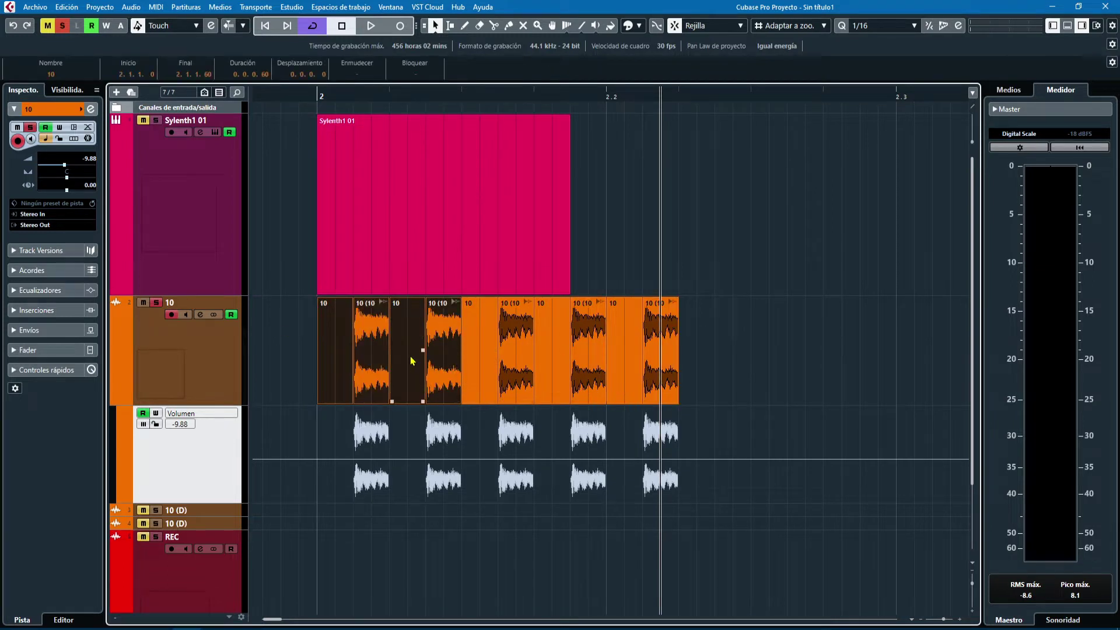
Make track 10 taller and erase its fourth audio clip after bar 2, along with the empty part directly before it
left_click(725, 180)
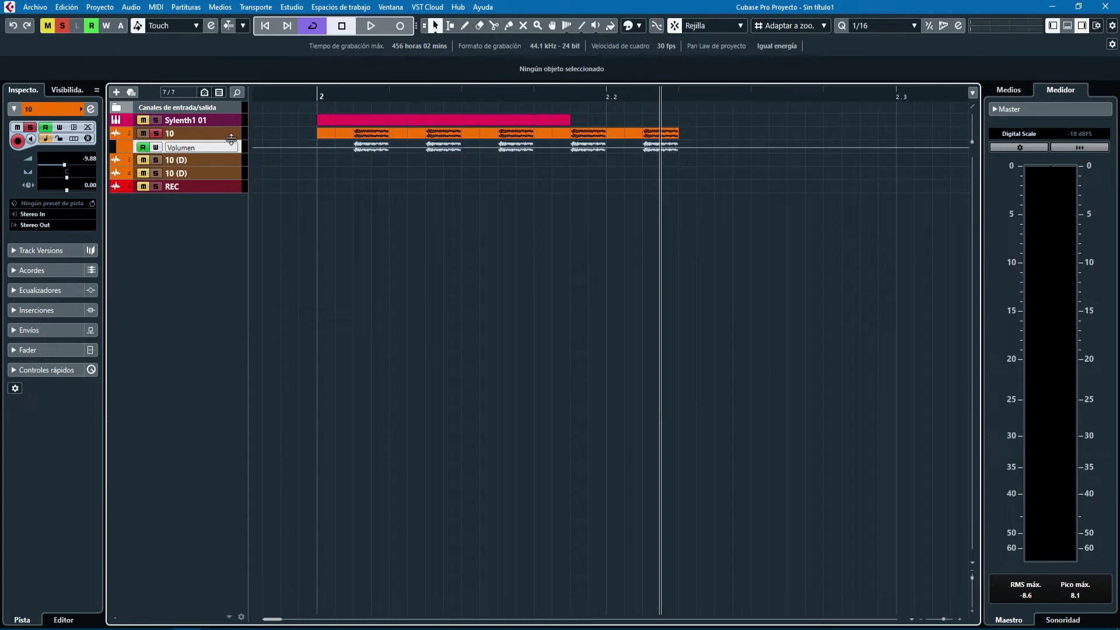
left_click_drag(231, 140, 198, 276)
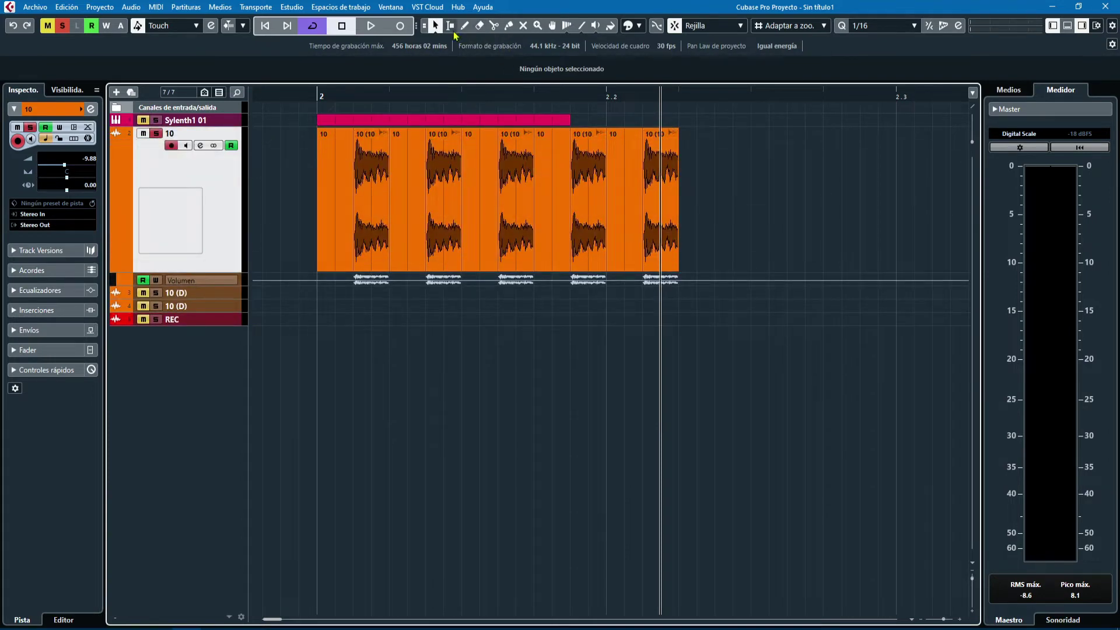
left_click(479, 25)
left_click(586, 193)
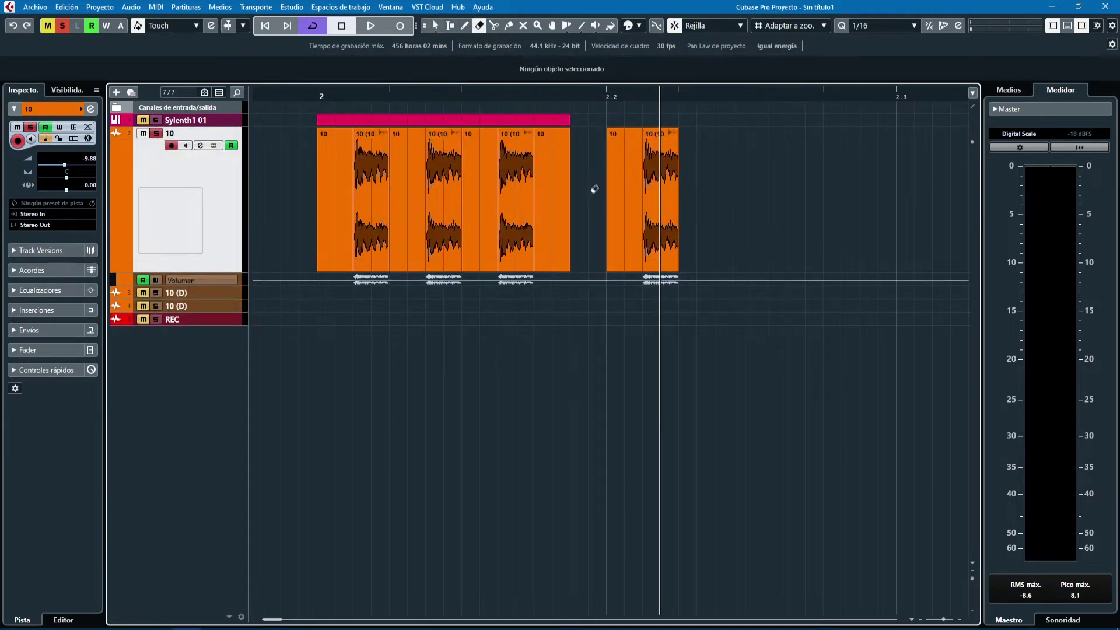
left_click(556, 185)
Split the audio clip at 2.1.1.60 on track 10 in half, leaving only a 30-tick piece directly before bar 2
left_click(494, 26)
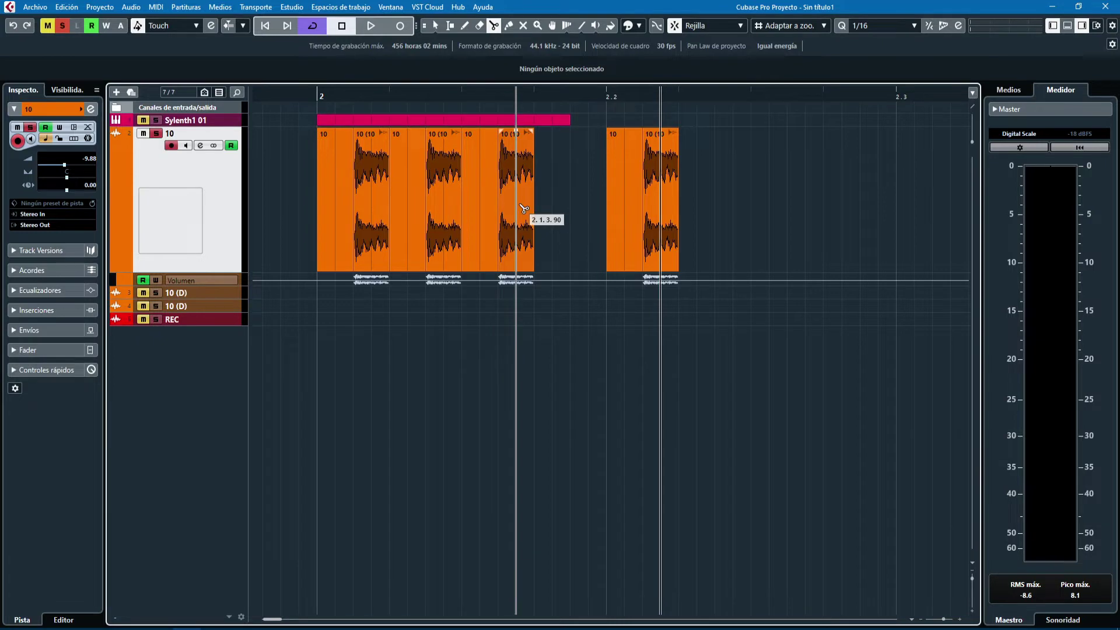
left_click_drag(358, 94, 353, 143)
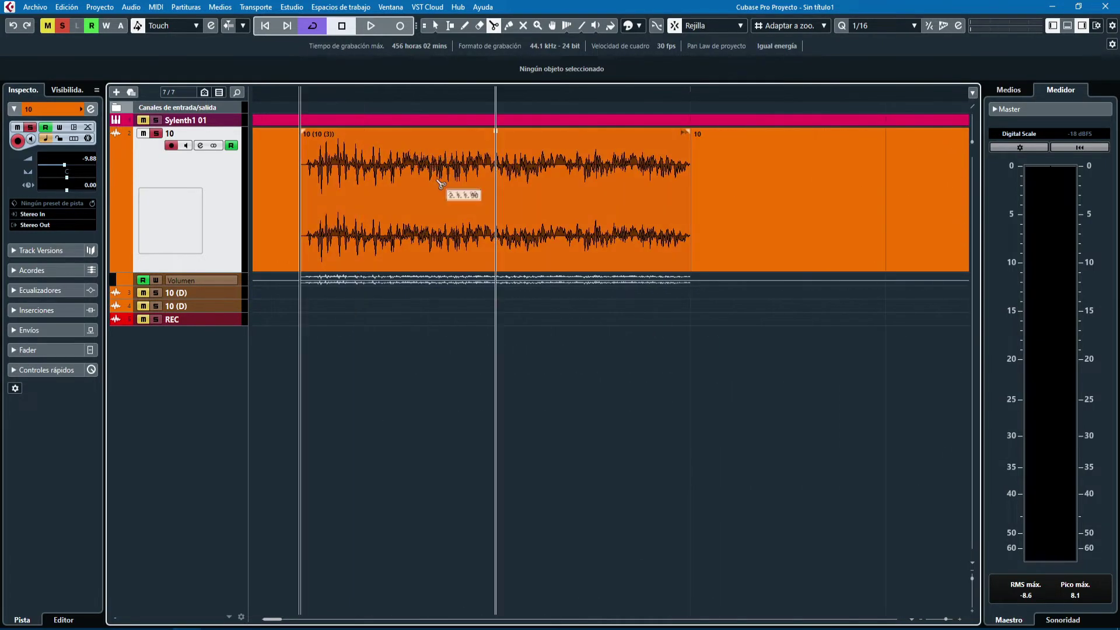
key("g")
key("g")
key("g")
left_click(767, 235)
key("1")
left_click(768, 169)
left_click(693, 192)
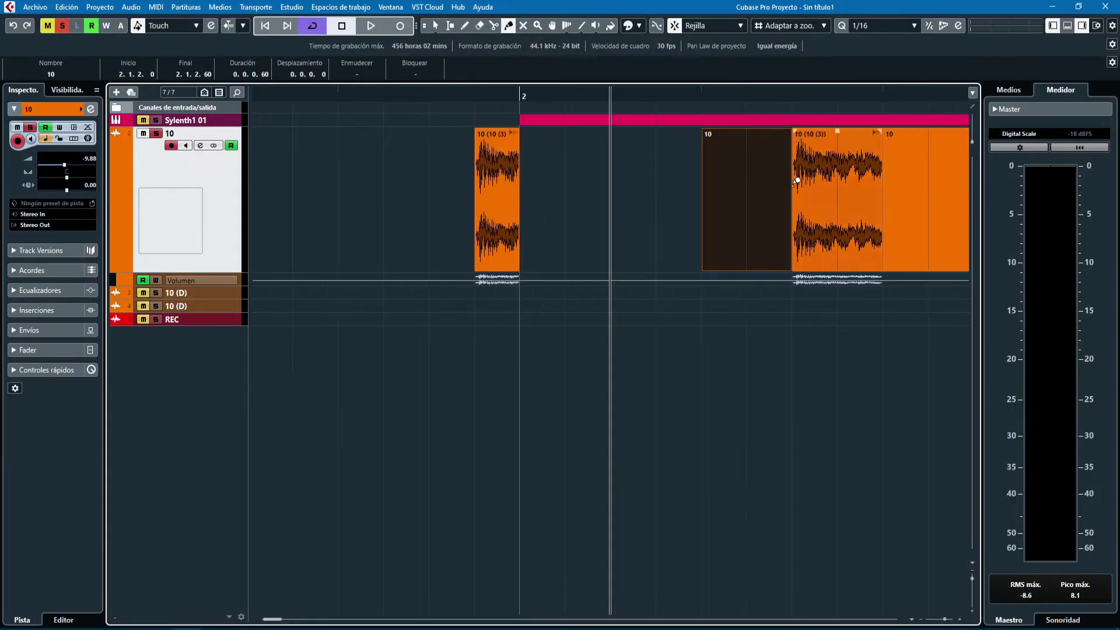
Try gluing the short audio piece before bar 2 to the following part on track 10, and undo it
left_click(506, 176)
left_click_drag(470, 158, 768, 200)
key("ctrl+z")
Move the short audio piece to start at bar 2 on track 10 and duplicate it twice
key("1")
left_click_drag(512, 200, 546, 212)
key("ctrl+d")
key("ctrl+d")
Glue the three short audio pieces after bar 2 into one part and move that part to 1.4.4.0
left_click_drag(451, 183, 650, 214)
key("4")
left_click(558, 185)
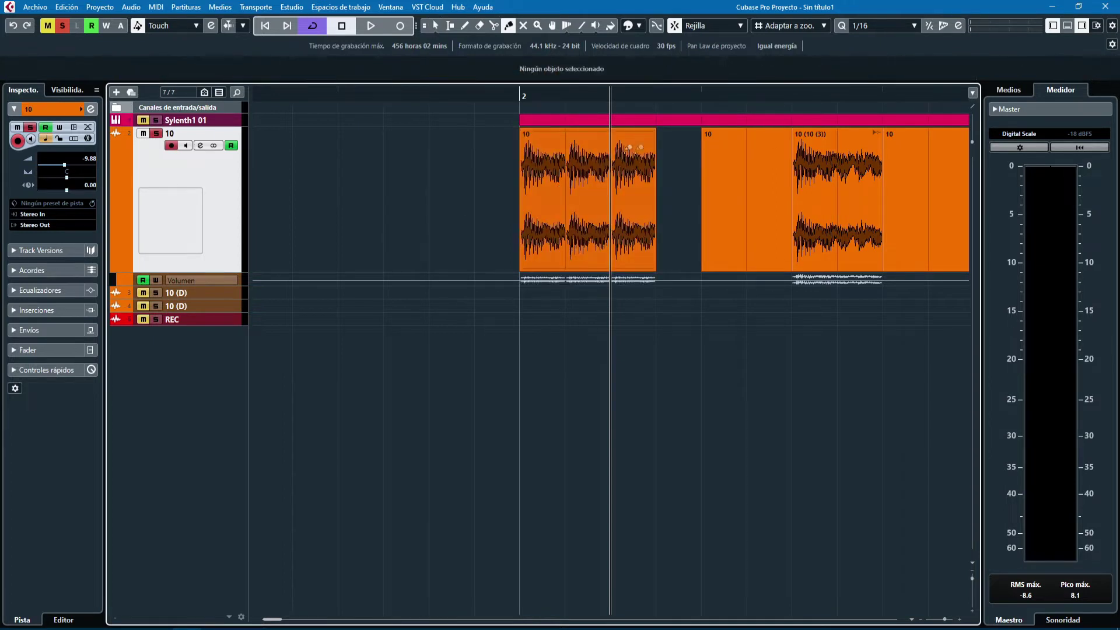
key("1")
Open the glued part in the audio part editor, check its three events one by one, and close the editor
double_click(589, 187)
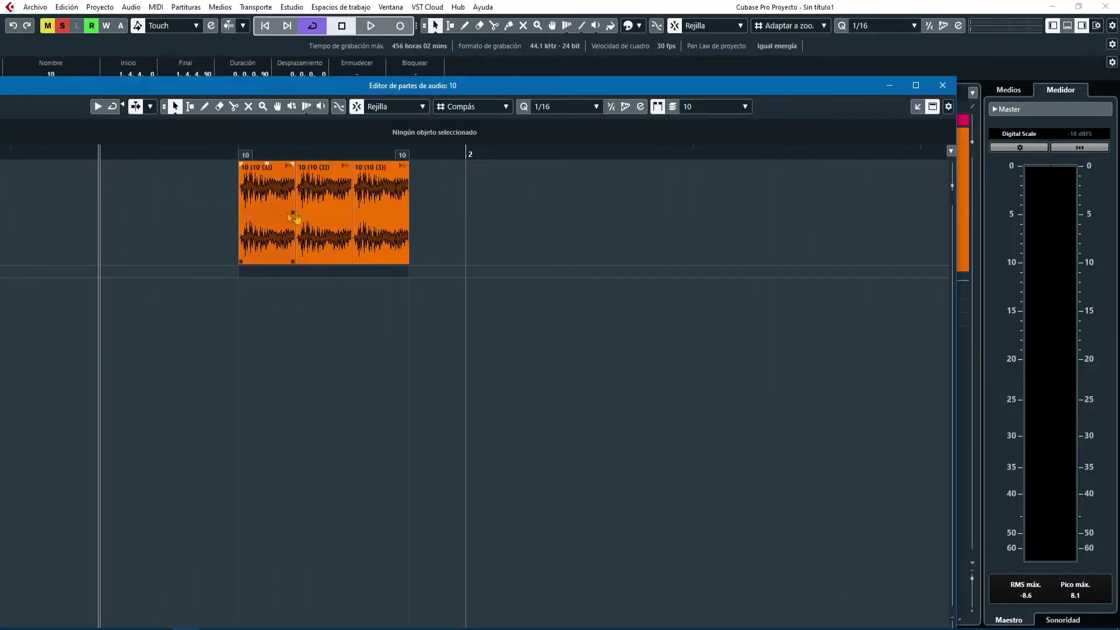
left_click(257, 202)
left_click(327, 204)
left_click(378, 204)
left_click(325, 203)
left_click(276, 198)
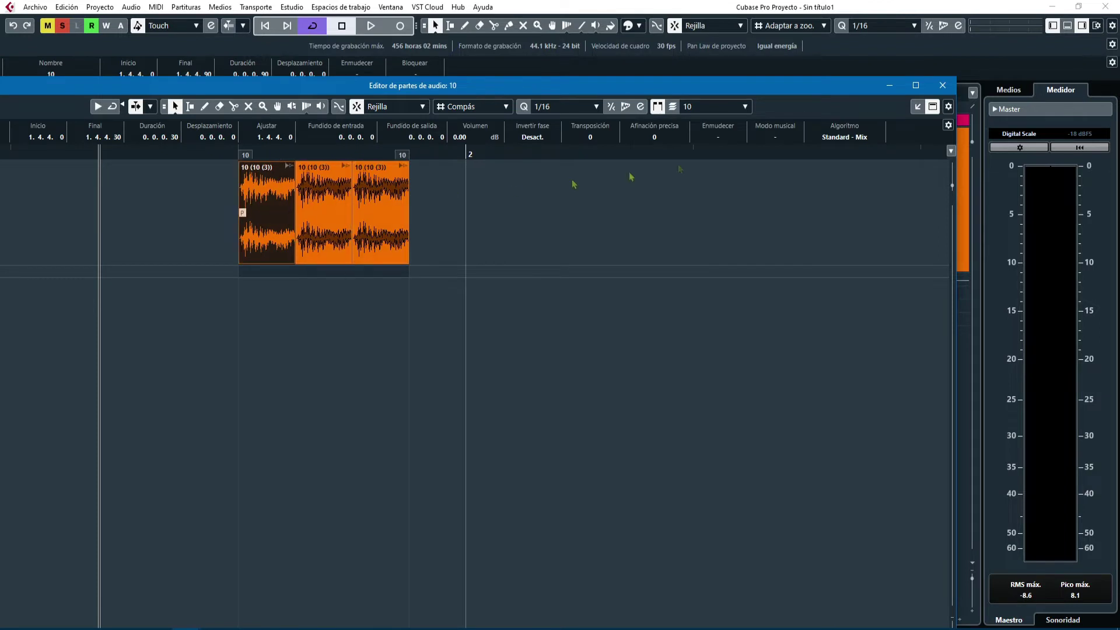
left_click(942, 86)
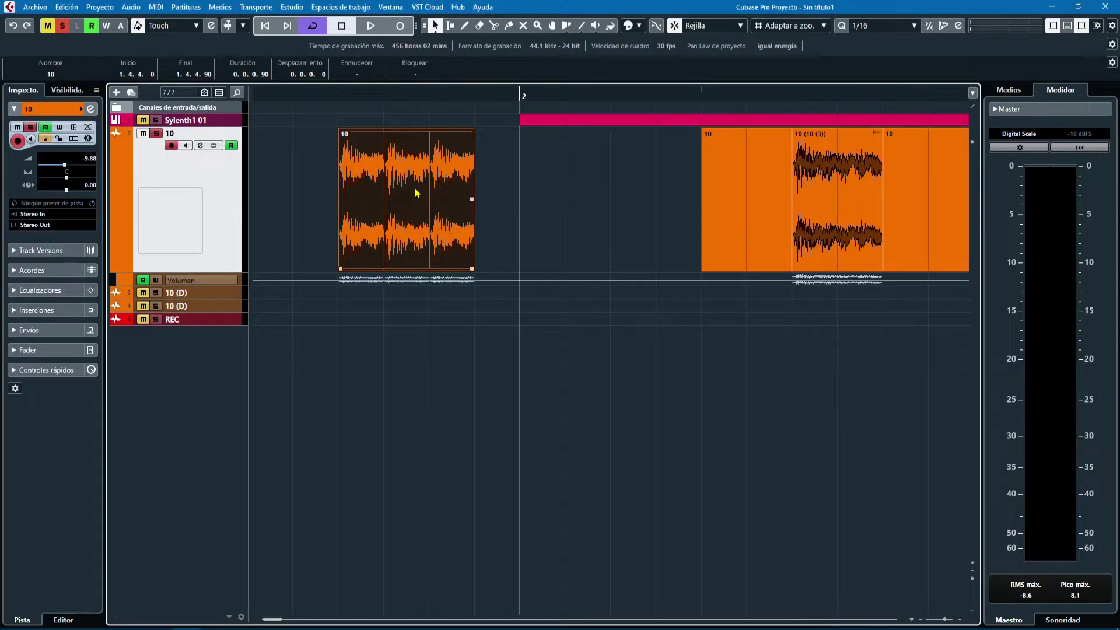
Extend the second event inside the glued part to the part's end, and mute that part and three other clips on track 10
mouse_move(398, 191)
left_mouse_down()
mouse_move(425, 205)
mouse_move(397, 200)
left_mouse_up()
double_click(340, 197)
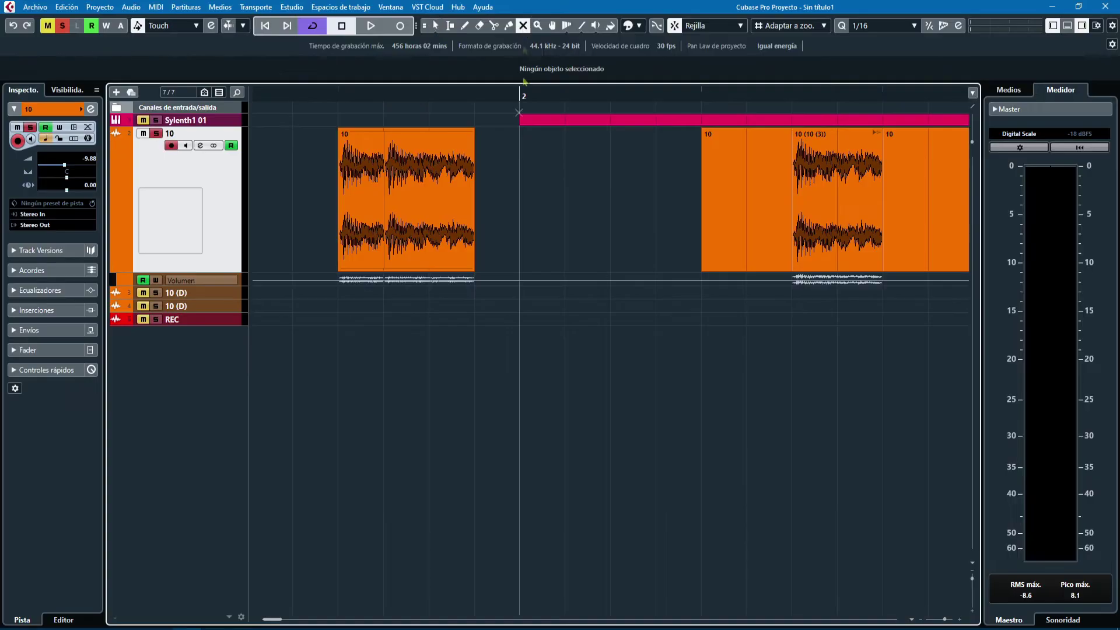
left_click(409, 172)
key("g")
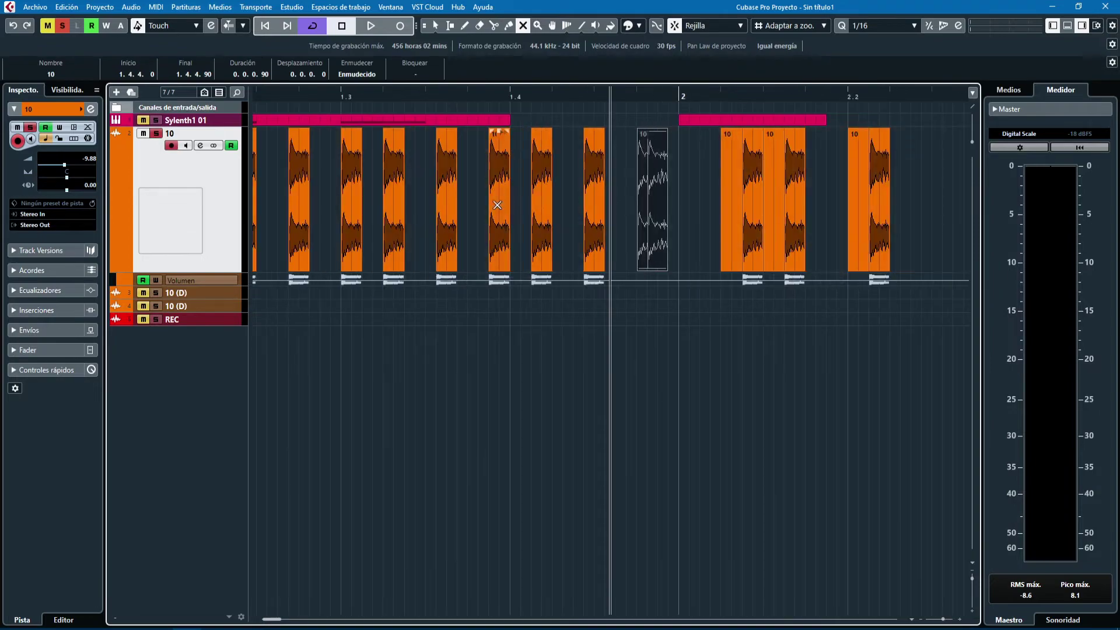
left_click(499, 186)
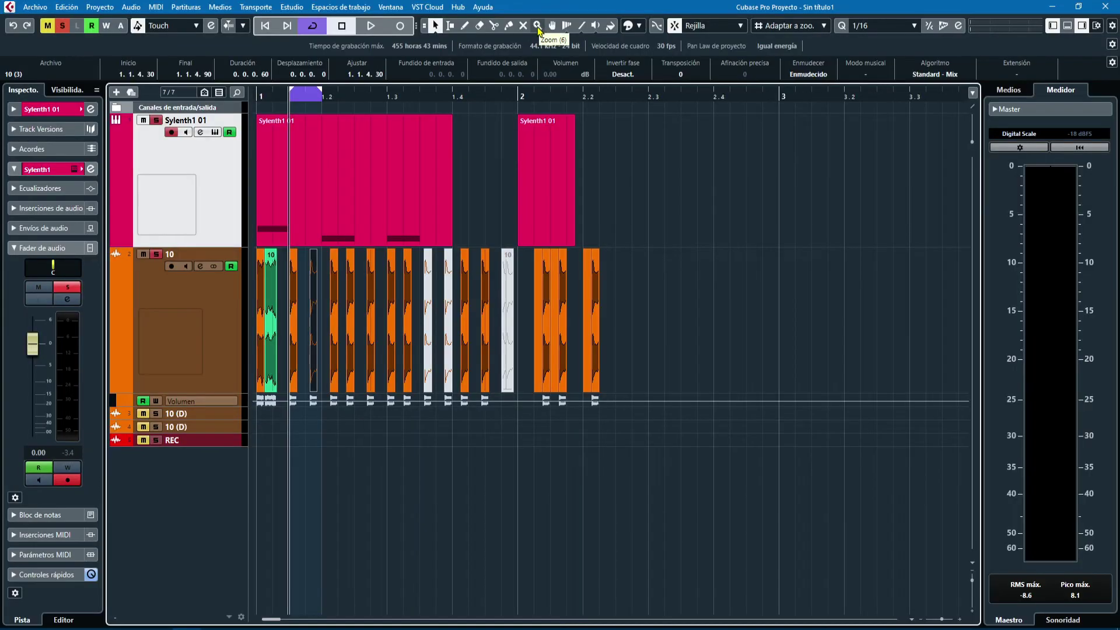
Magnify the area around the muted part before bar 2 with the Zoom tool, and zoom back out
left_click(537, 25)
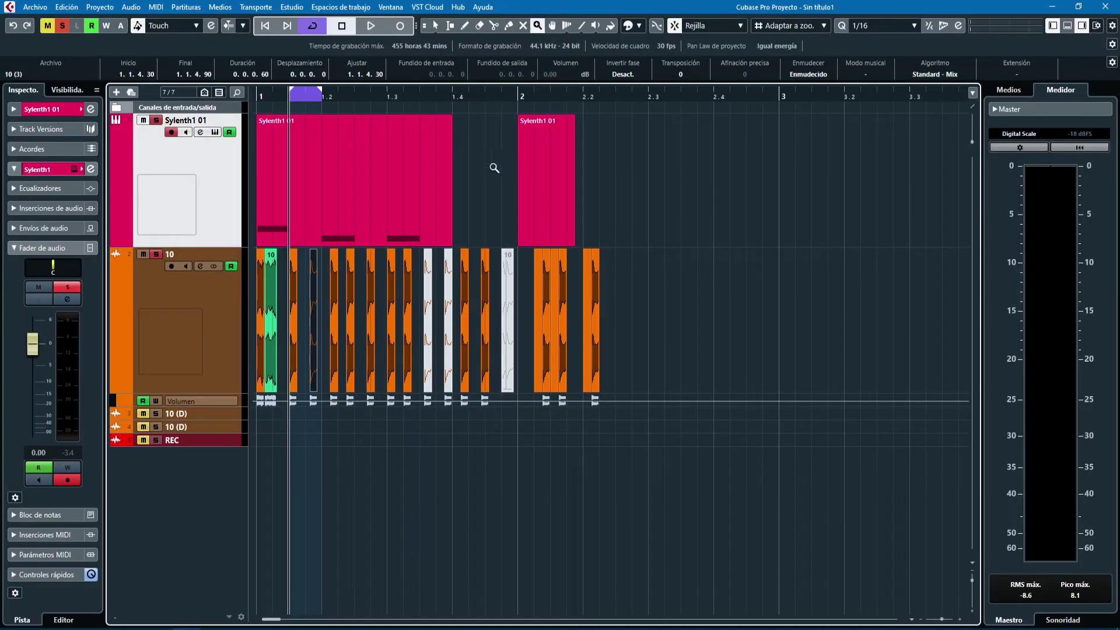
left_click_drag(486, 152, 533, 198)
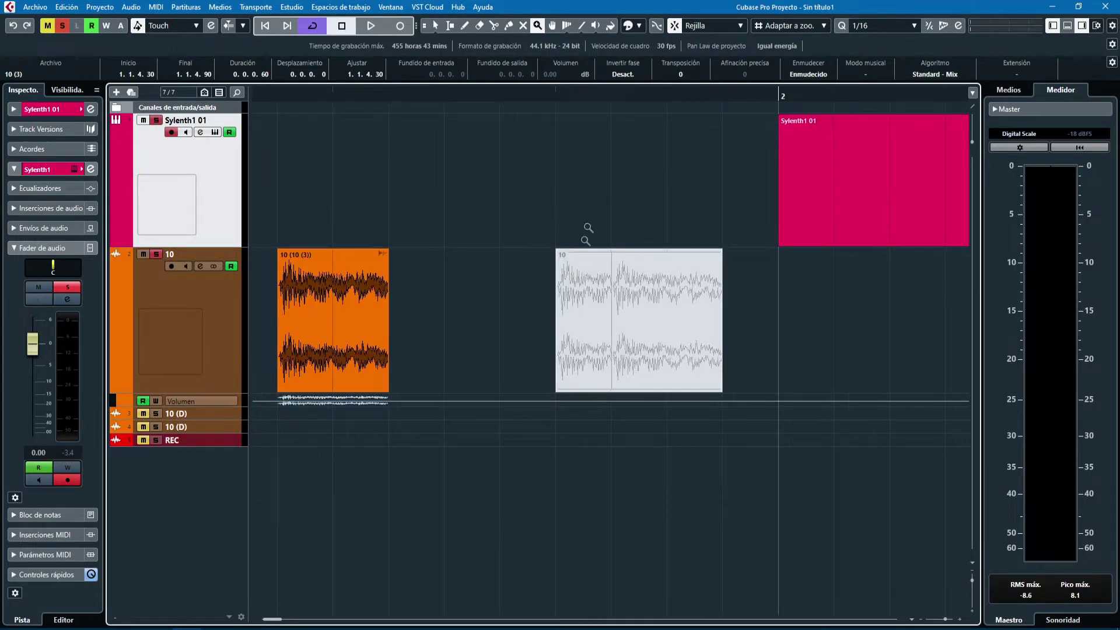
key("g")
key("g")
key("g")
key("g")
key("g")
key("g")
key("g")
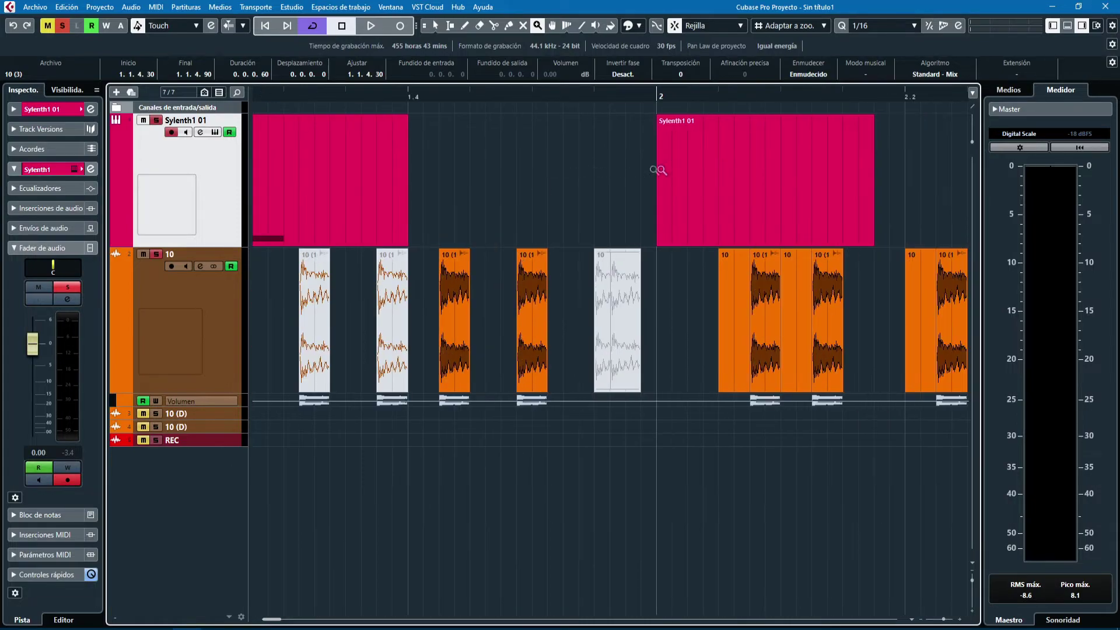
Move the Sylenth1 01 part at bar 2 to 2.1.1.30 and deselect everything
left_click(654, 160)
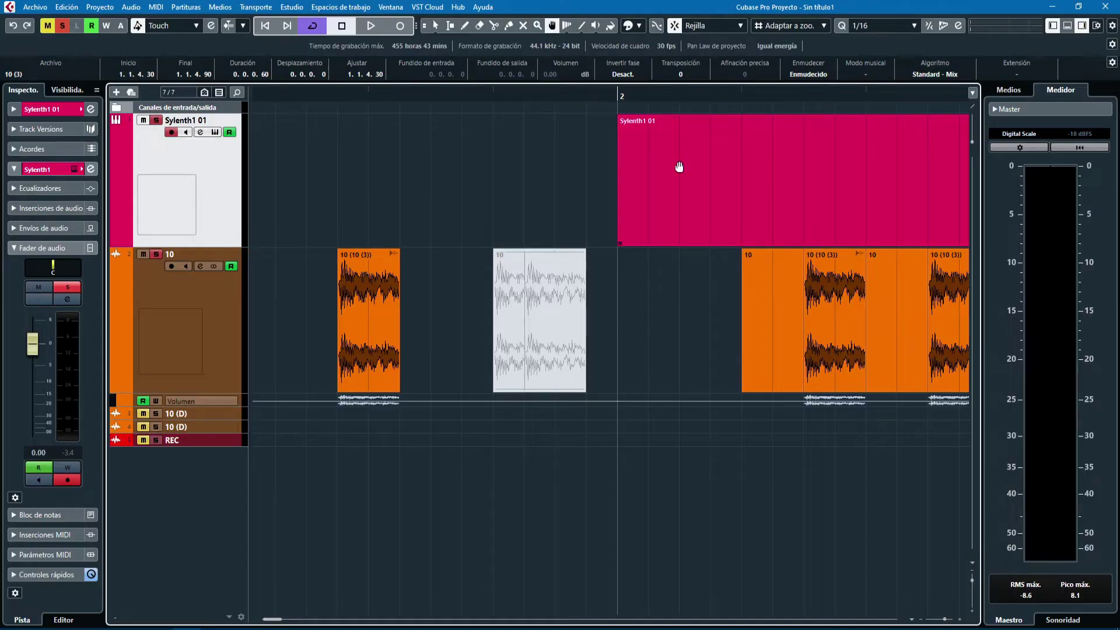
left_click_drag(675, 167, 713, 170)
left_click(524, 153)
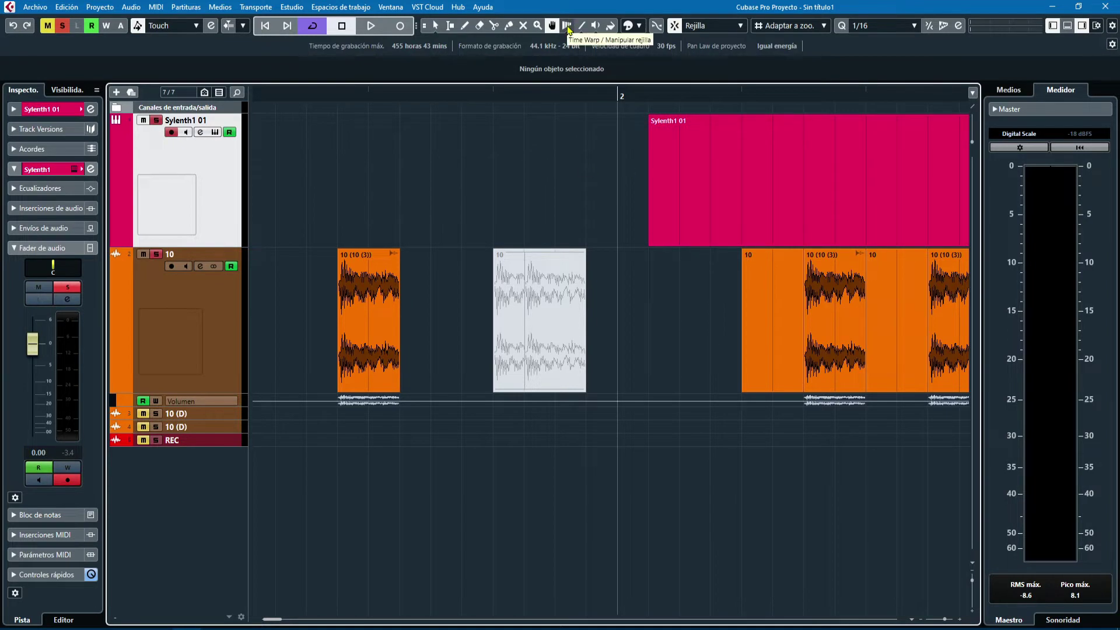
Warp the tempo grid before bar 2 with the Time Warp tool, inserting a 120 tempo event between 1.4 and bar 2
left_click(568, 26)
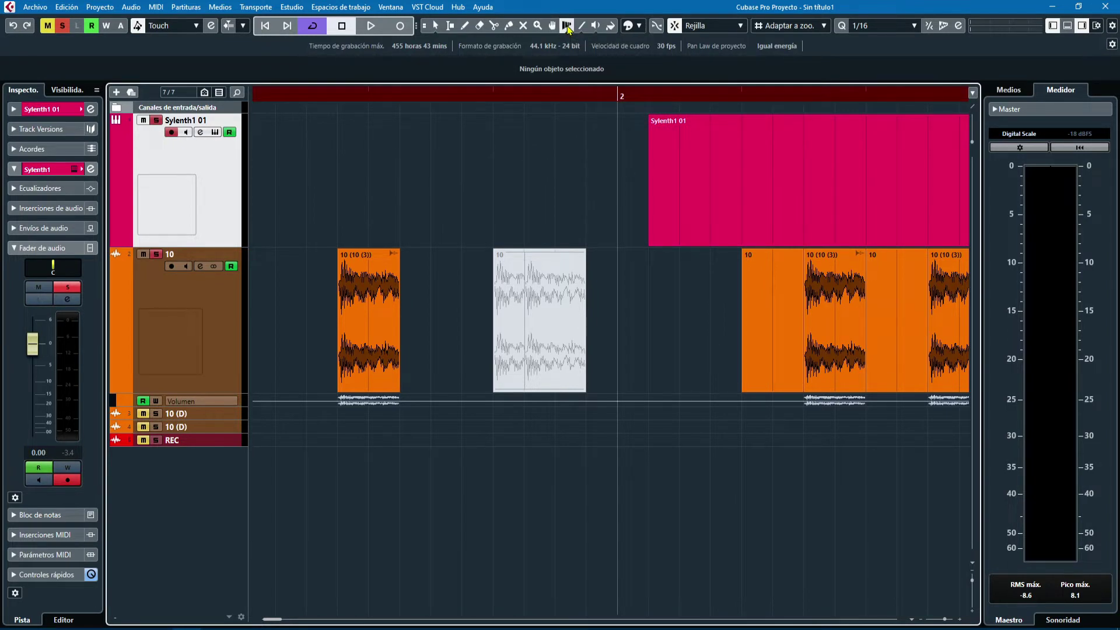
key("g")
key("g")
key("g")
mouse_move(490, 118)
left_mouse_down()
mouse_move(502, 118)
mouse_move(476, 114)
left_mouse_up()
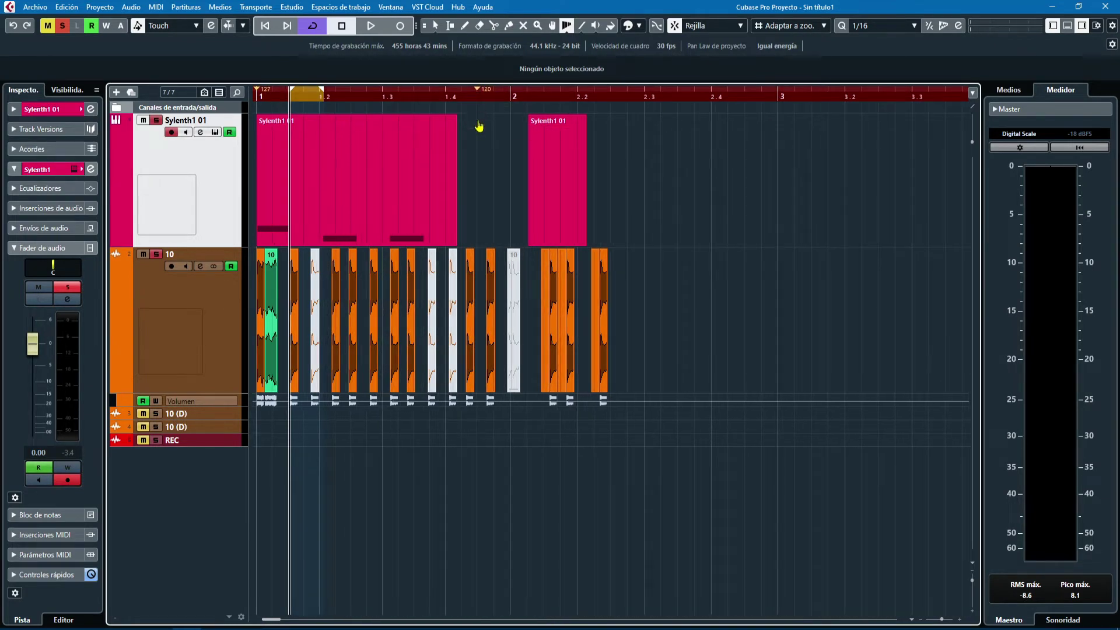
scroll(489, 233, "up", 5)
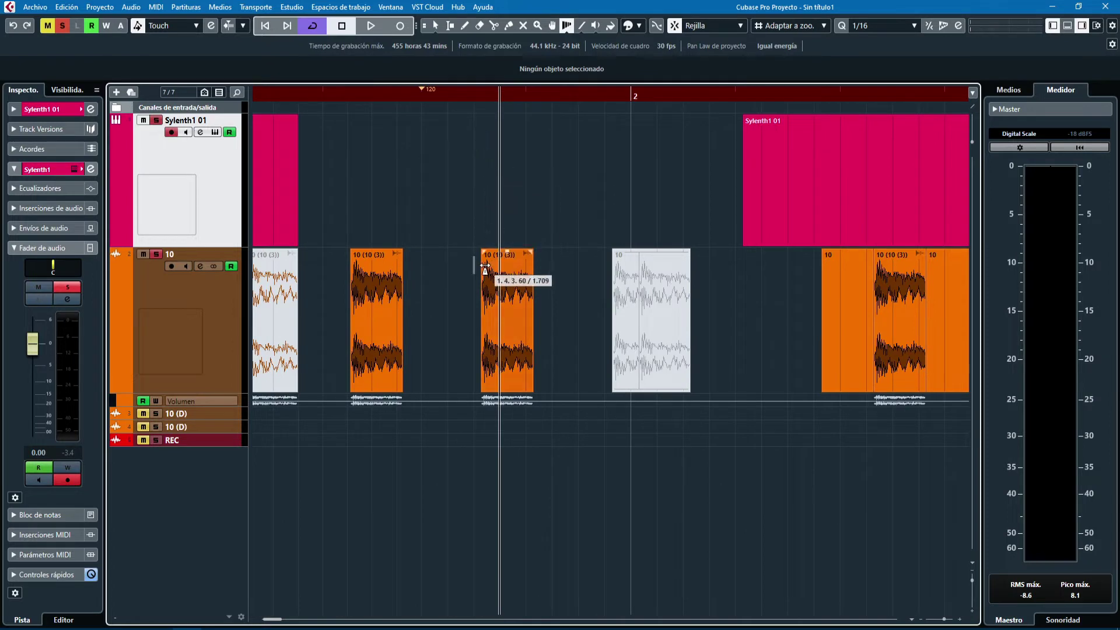
mouse_move(480, 292)
left_mouse_down()
mouse_move(469, 297)
mouse_move(479, 292)
left_mouse_up()
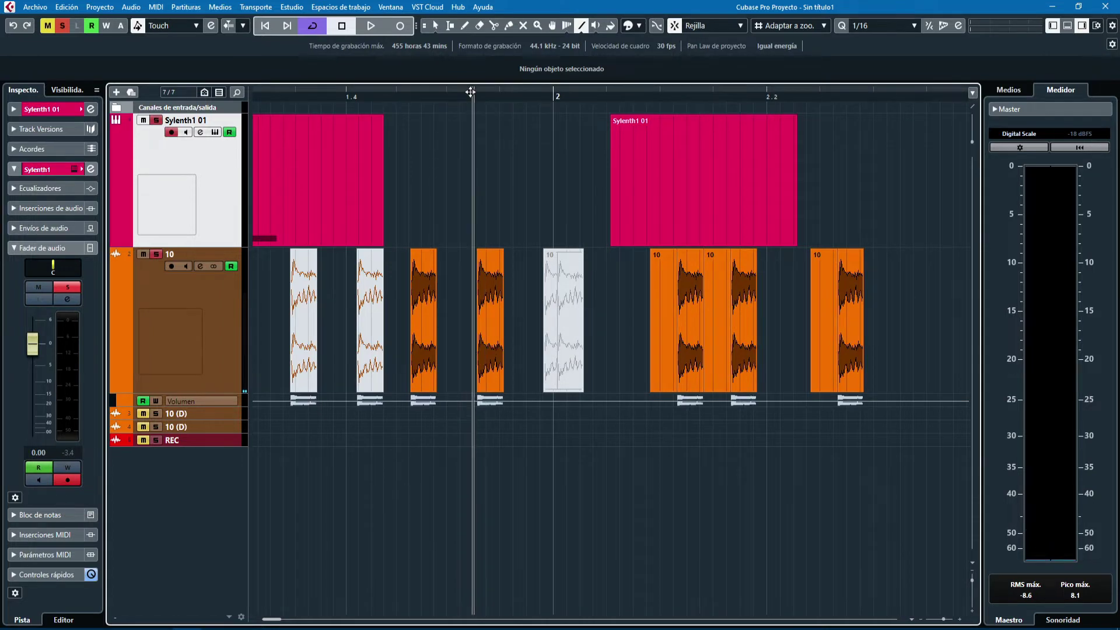
Shift the 120 tempo event before bar 2 to a later position with the Time Warp tool, about 1.4.3.30
left_click_drag(460, 94, 459, 103)
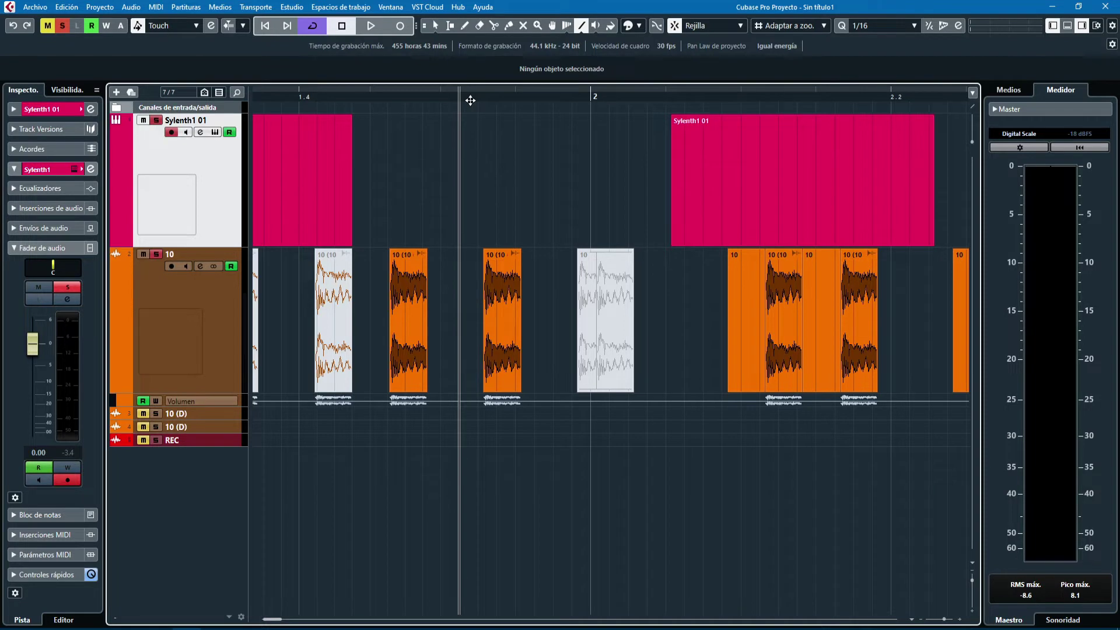
left_click_drag(470, 94, 469, 100)
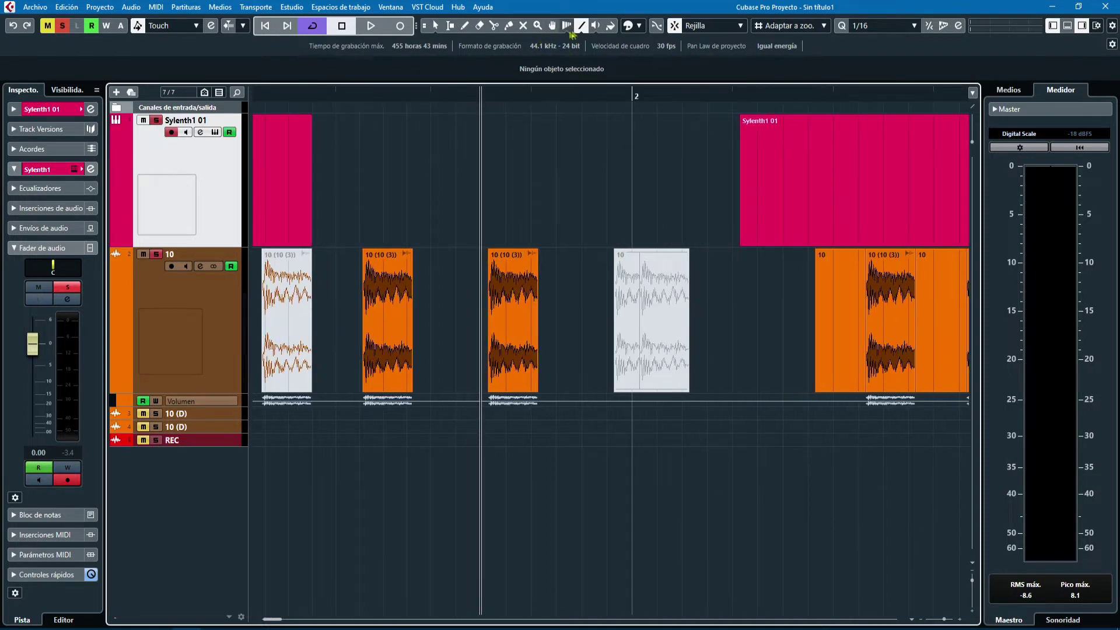
left_click(565, 27)
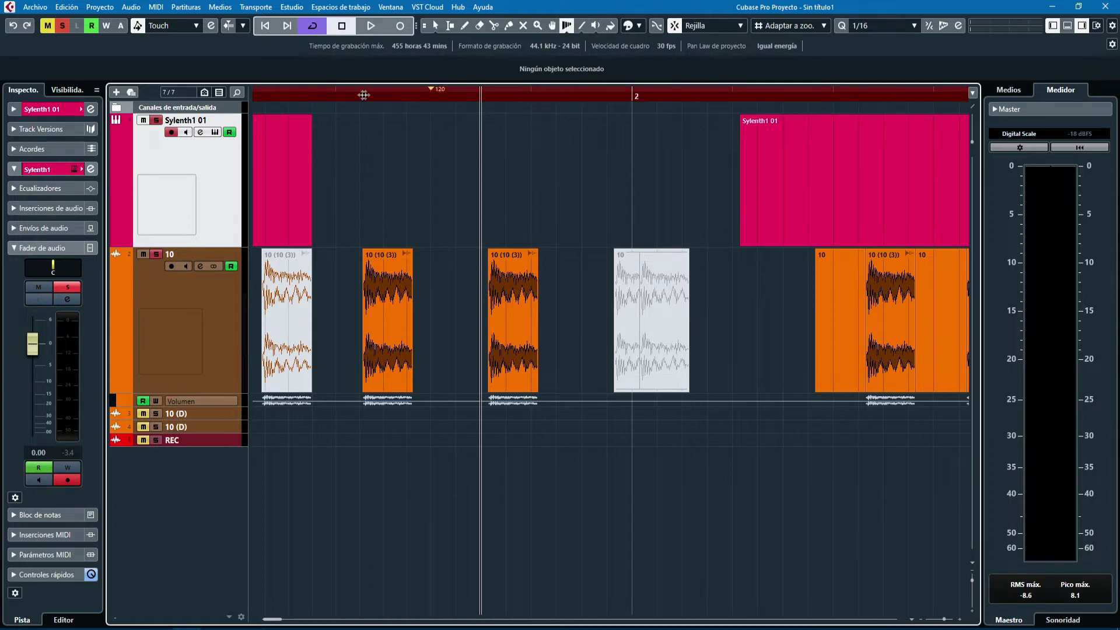
left_click(337, 95)
left_click_drag(521, 98, 582, 103)
left_click(431, 91)
mouse_move(432, 91)
left_mouse_down()
mouse_move(519, 119)
mouse_move(645, 121)
left_mouse_up()
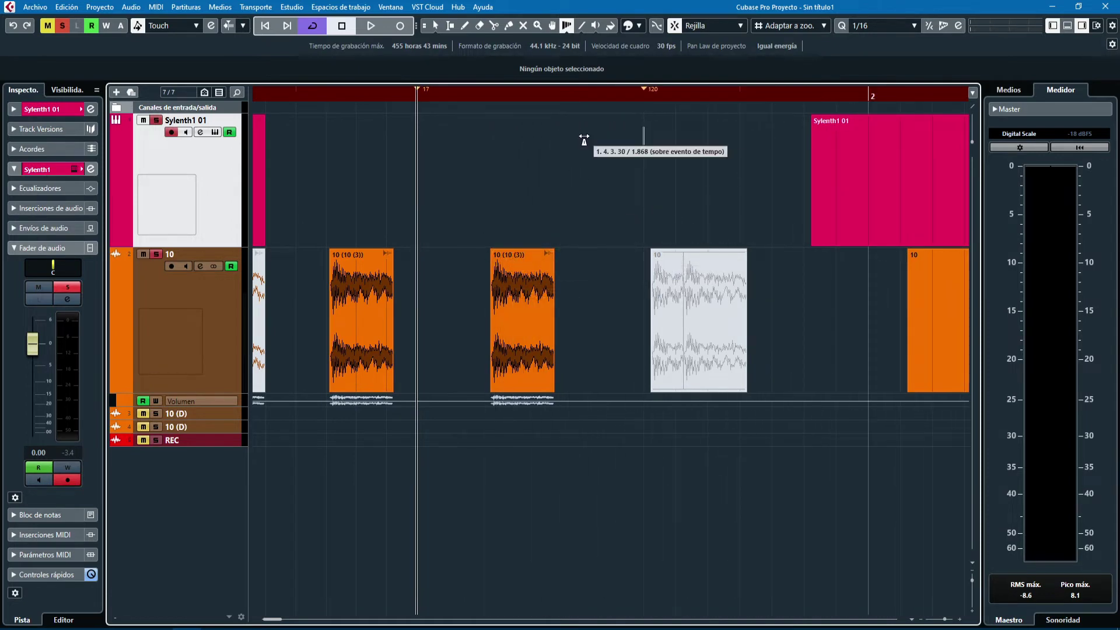
key("g")
key("g")
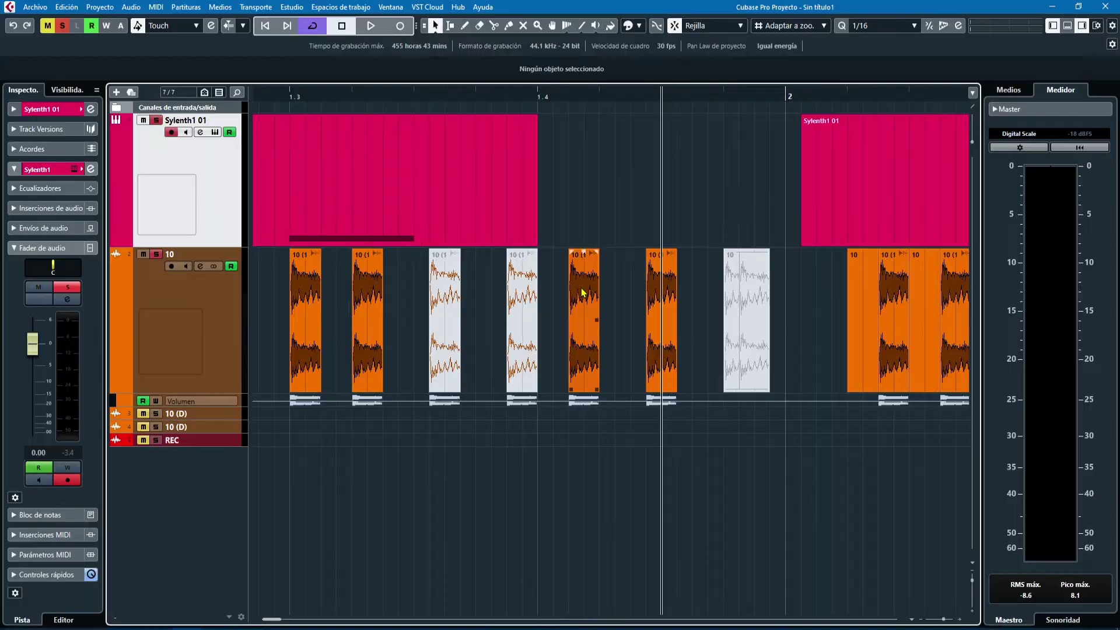
Open the audio clip at 1.4.1.60 in the sample editor, show its inspector with the AudioWarp section, and close the editor
double_click(578, 287)
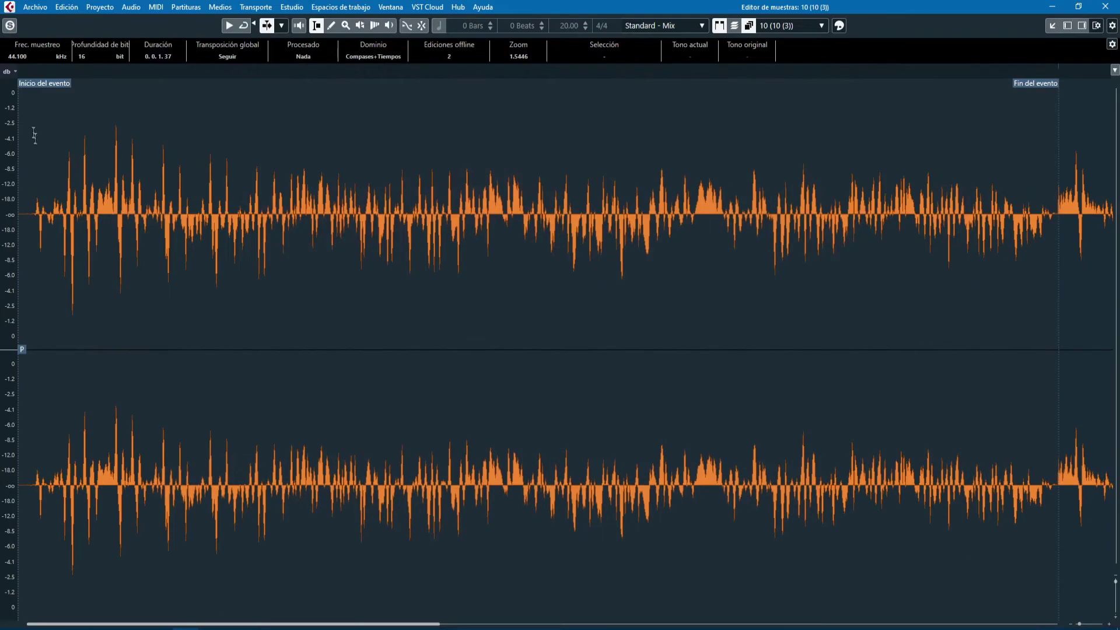
left_click(1067, 25)
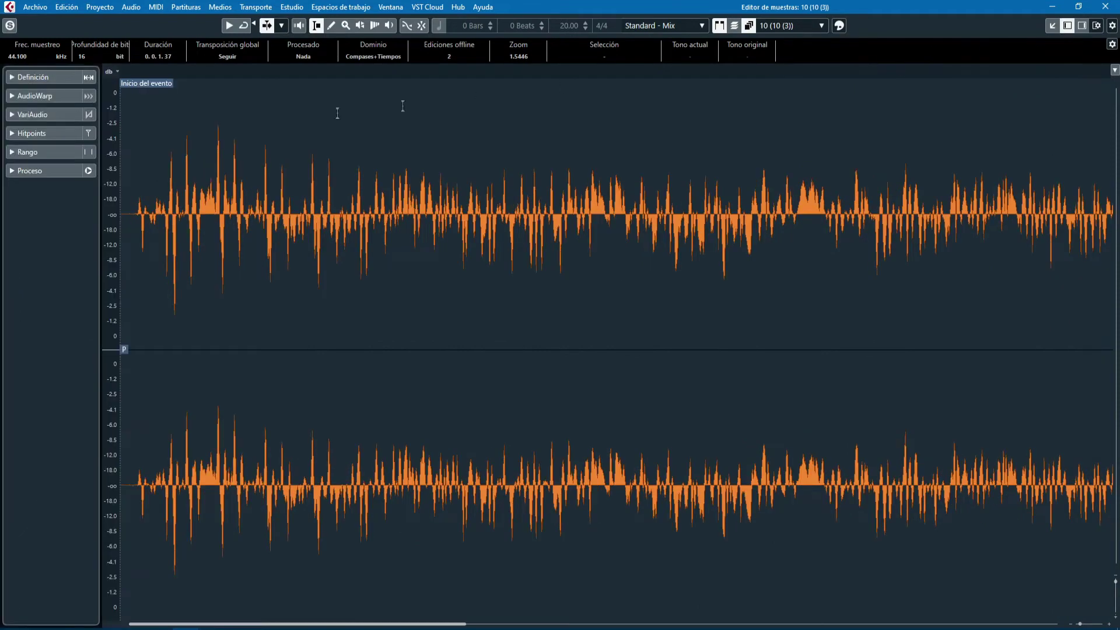
left_click(59, 96)
left_click(1110, 11)
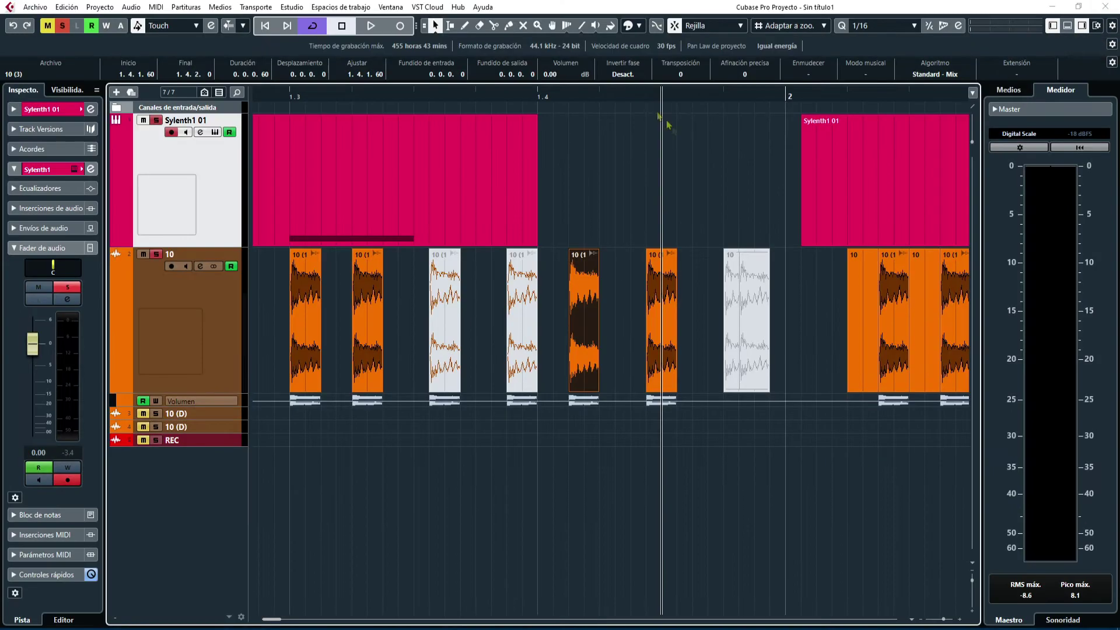
Draw two rising volume automation ramps between beats 1.1 and 1.2 on track 10 with the Line tool
left_click_drag(605, 98, 601, 73)
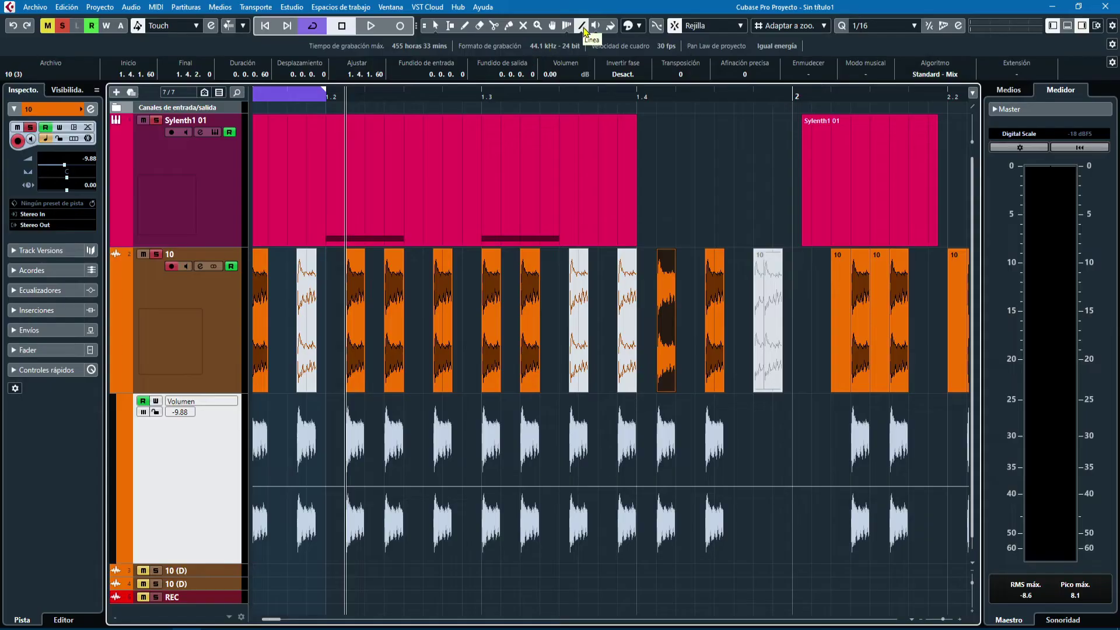
left_click_drag(403, 96, 295, 124)
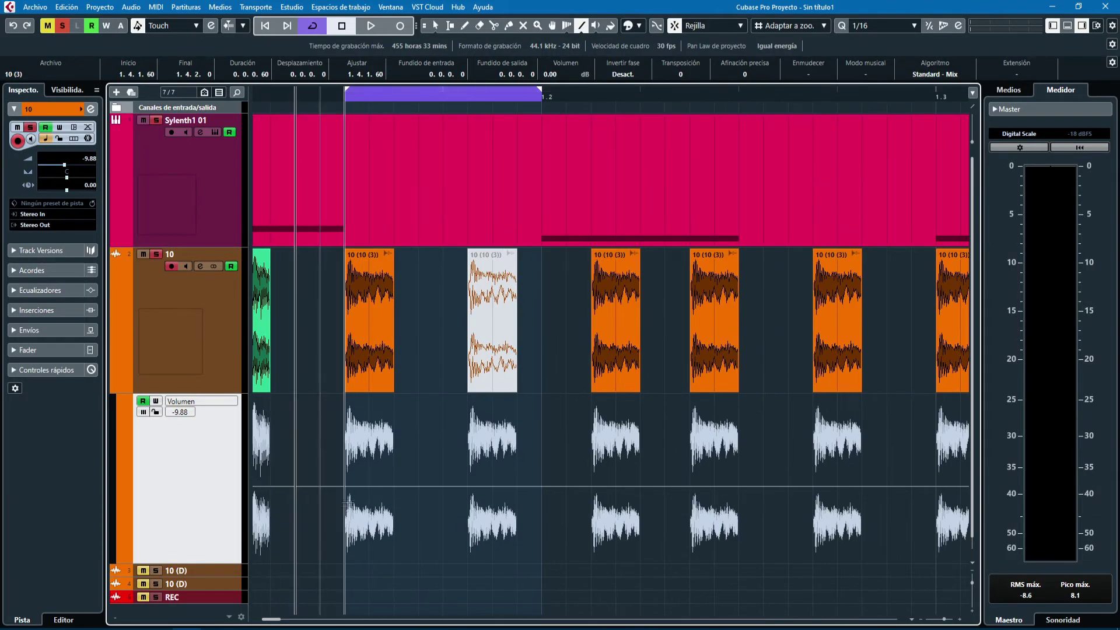
mouse_move(348, 485)
left_mouse_down()
mouse_move(418, 486)
mouse_move(504, 423)
left_mouse_up()
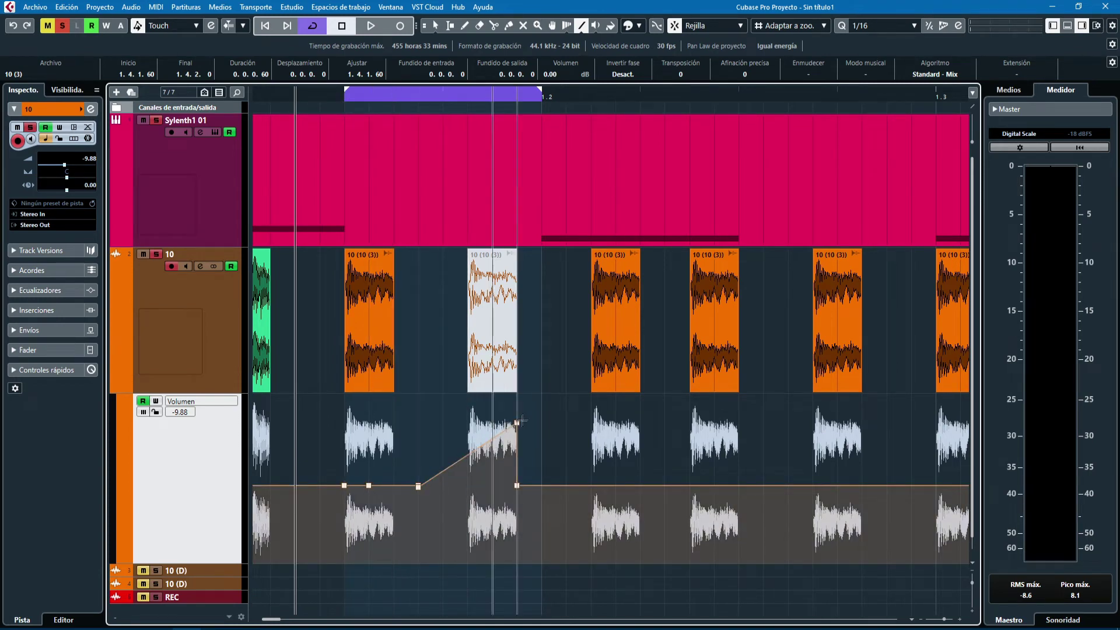
left_click_drag(370, 485, 443, 452)
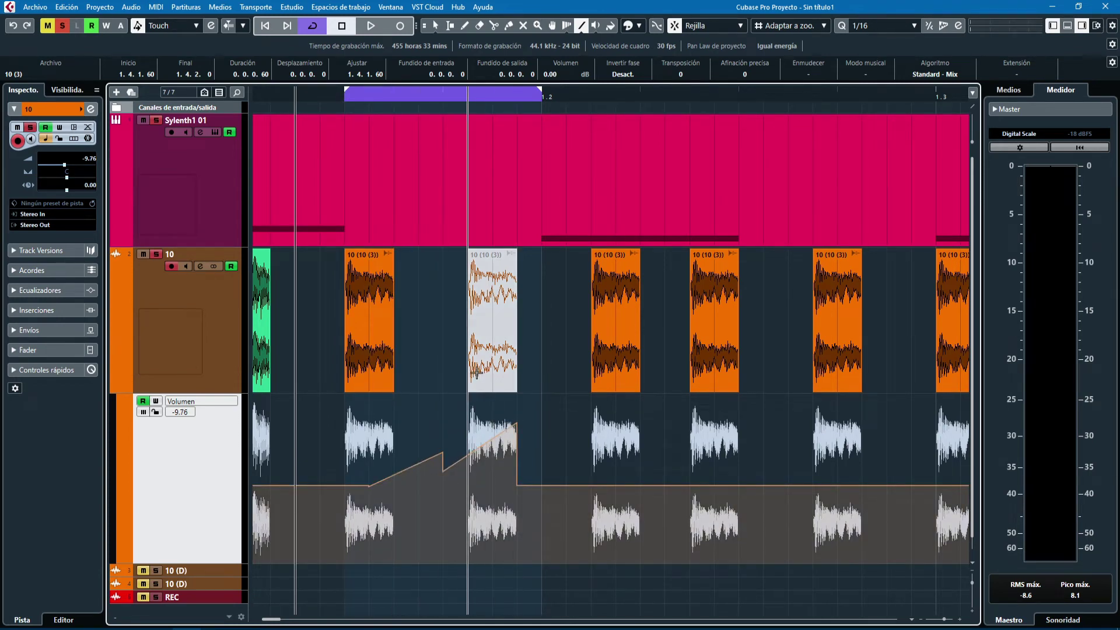
Draw several overlapping parabolic volume curves over the start of the loop range on track 10 with the Line tool's Parabola shape
left_click(584, 30)
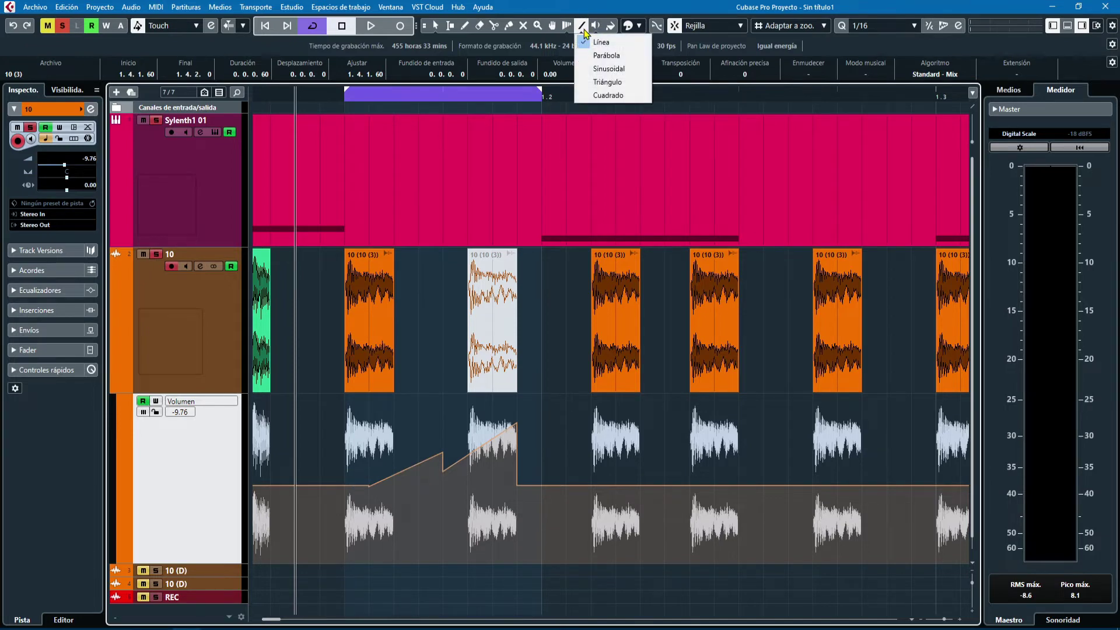
left_click(607, 55)
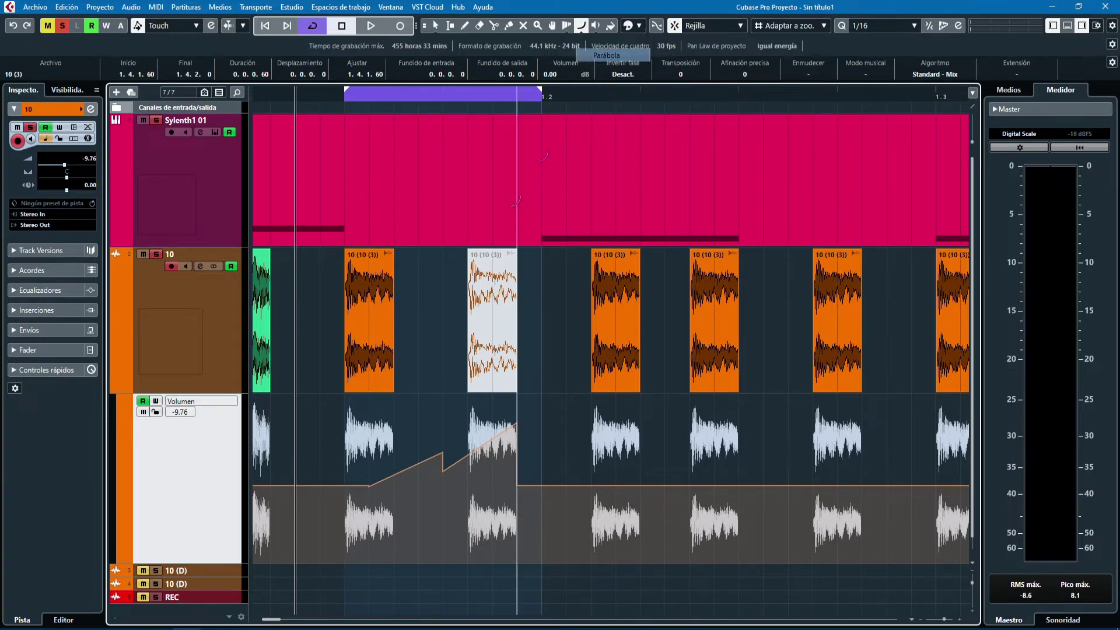
left_click_drag(348, 484, 416, 411)
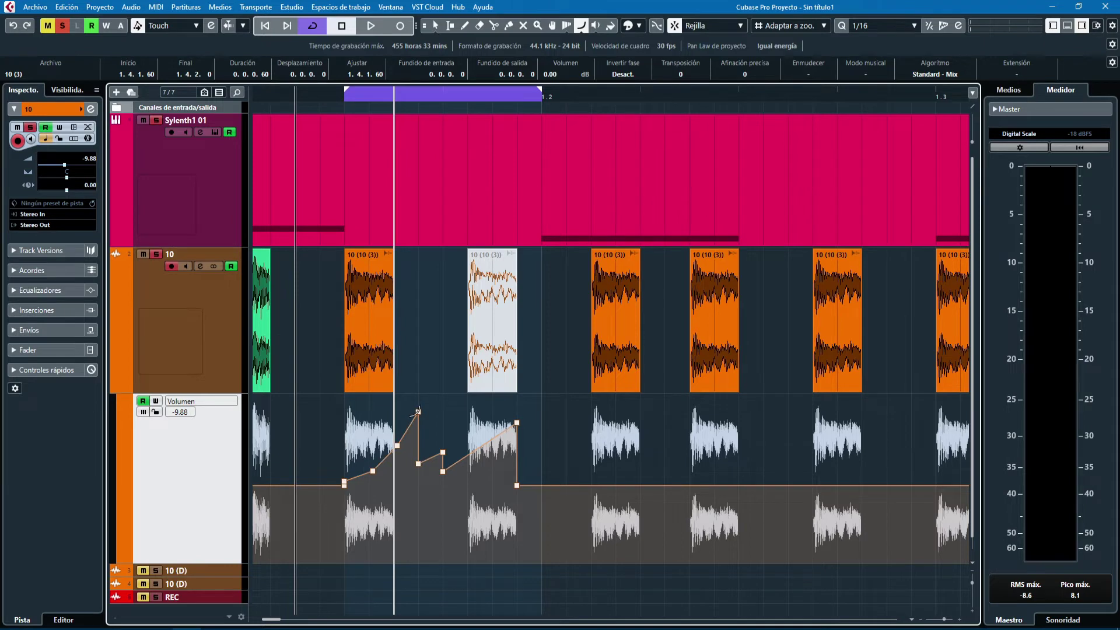
left_click_drag(346, 450, 417, 512)
left_click_drag(361, 483, 425, 413)
left_click_drag(344, 429, 418, 500)
Draw a sinusoidal volume curve across most of the loop range on track 10
left_click(581, 30)
left_click(596, 69)
left_click_drag(347, 471, 493, 442)
Draw triangle-shaped volume automation twice across the loop range on track 10
left_click(596, 30)
left_click(596, 83)
left_click_drag(344, 484, 516, 424)
left_click_drag(372, 510, 541, 429)
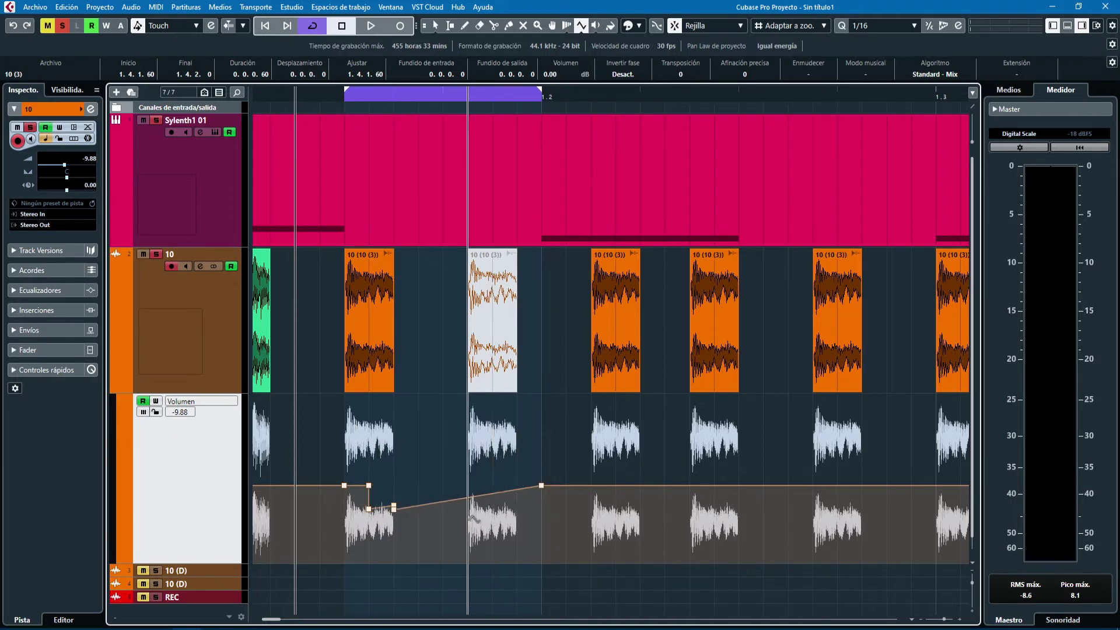
Draw square-shaped volume automation across the loop range, with a higher stretch over its first half
left_click(584, 30)
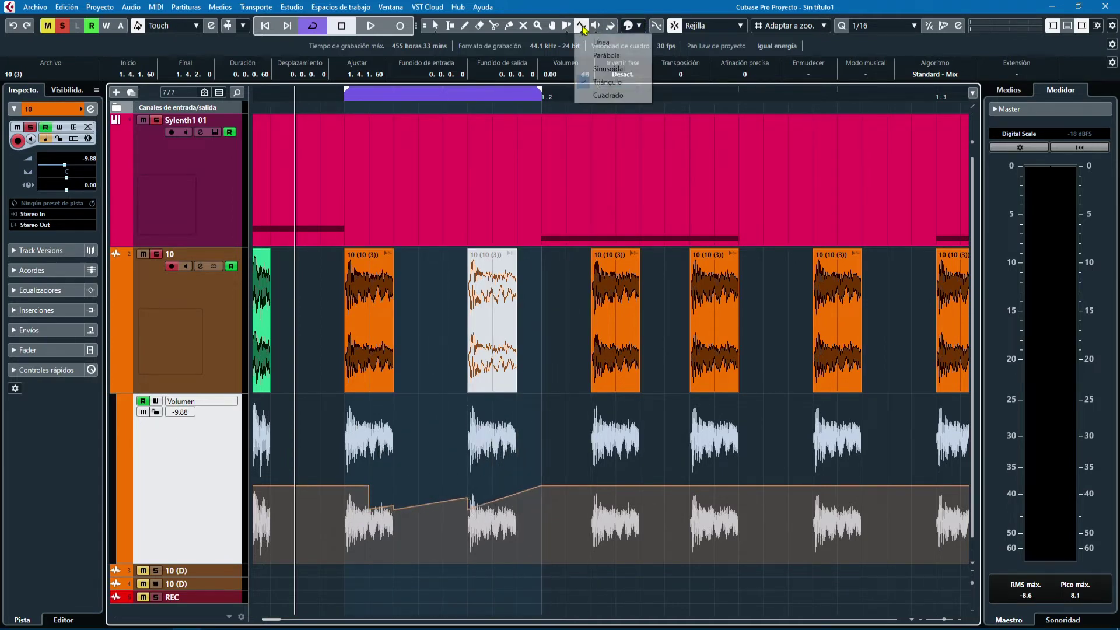
left_click(608, 95)
left_click_drag(363, 517, 541, 472)
left_click_drag(385, 448, 442, 447)
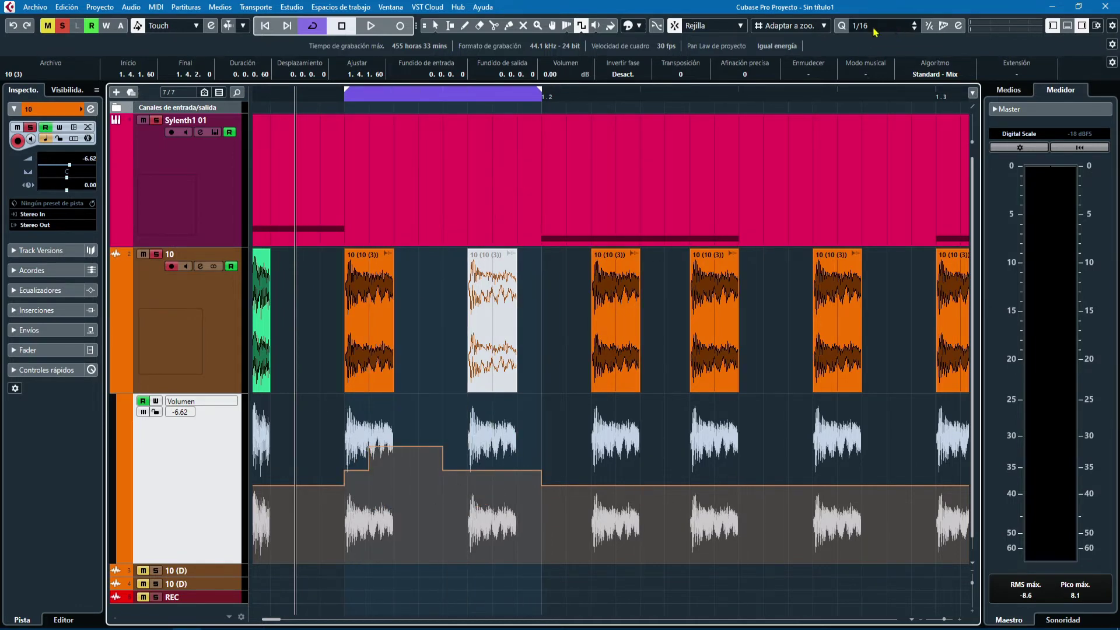
Set the grid to follow quantize at 1/64 and draw square-wave volume automation across most of the loop range on track 10
left_click(819, 25)
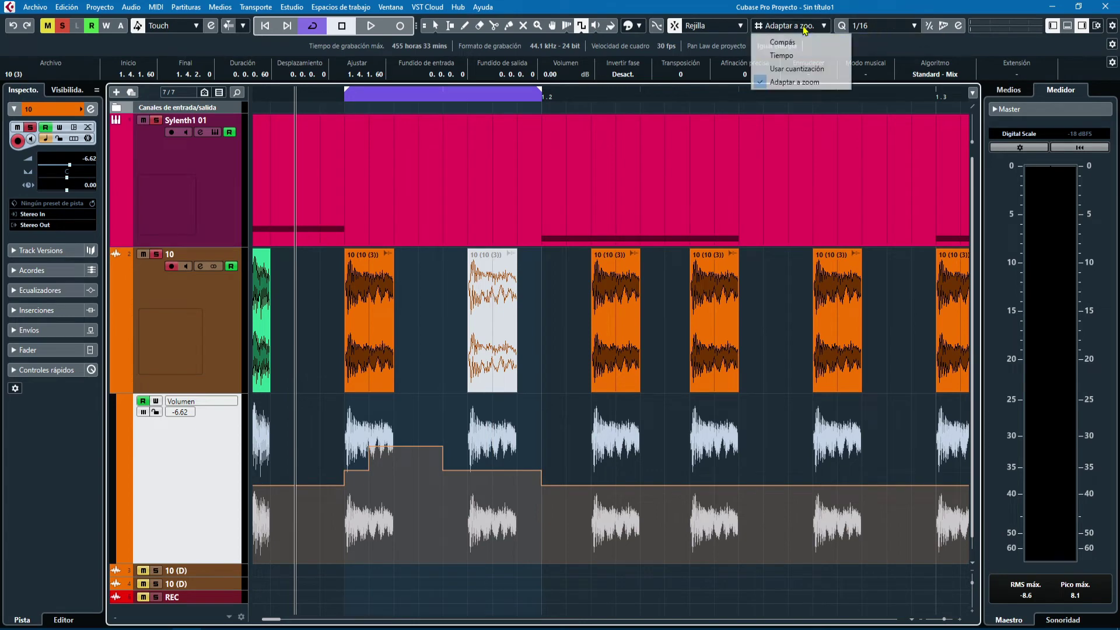
left_click(804, 71)
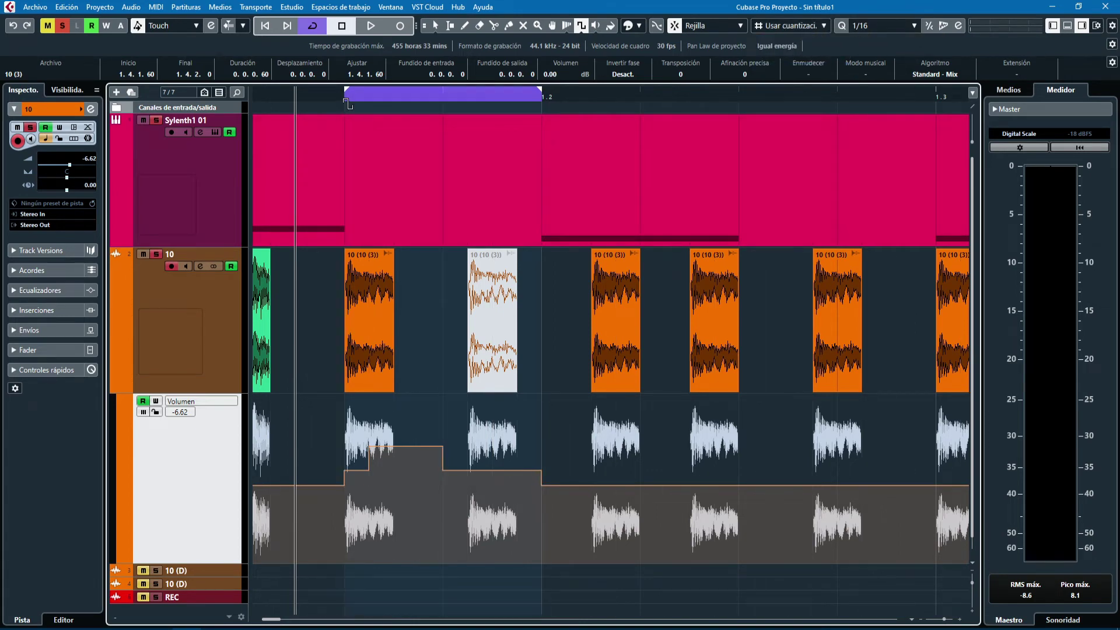
left_click(865, 28)
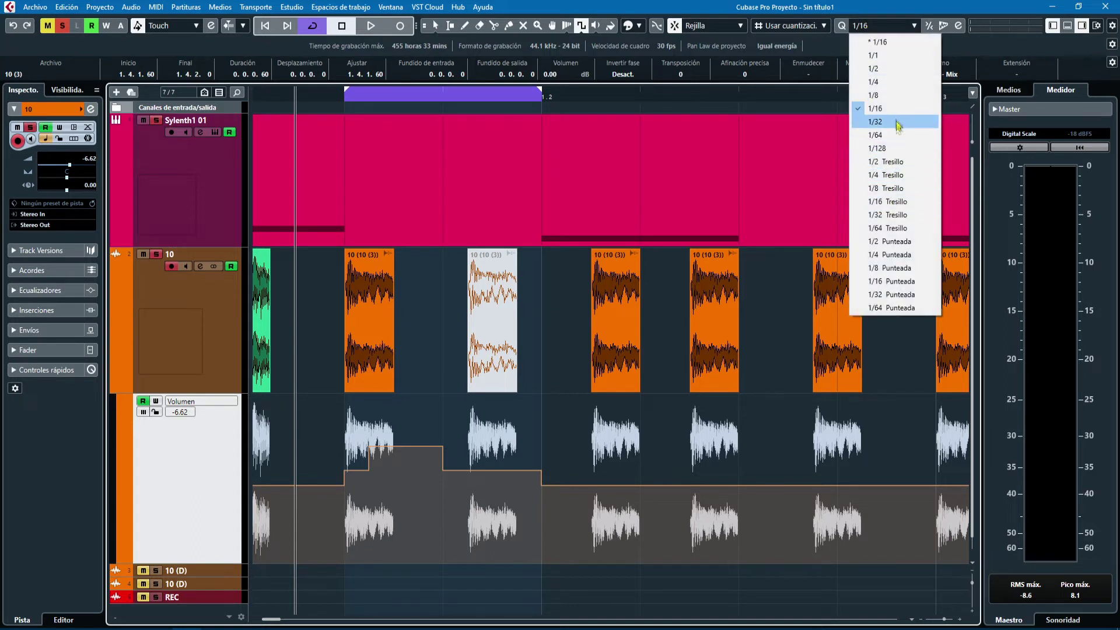
left_click(875, 135)
mouse_move(344, 452)
left_mouse_down()
mouse_move(443, 454)
mouse_move(512, 477)
left_mouse_up()
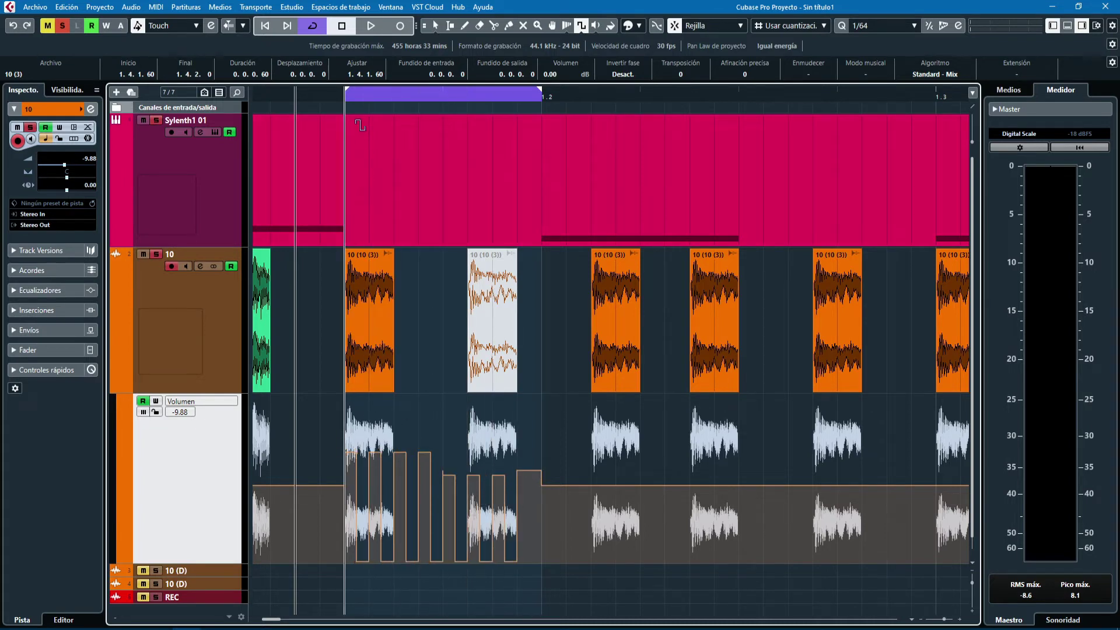
left_click_drag(341, 97, 346, 140)
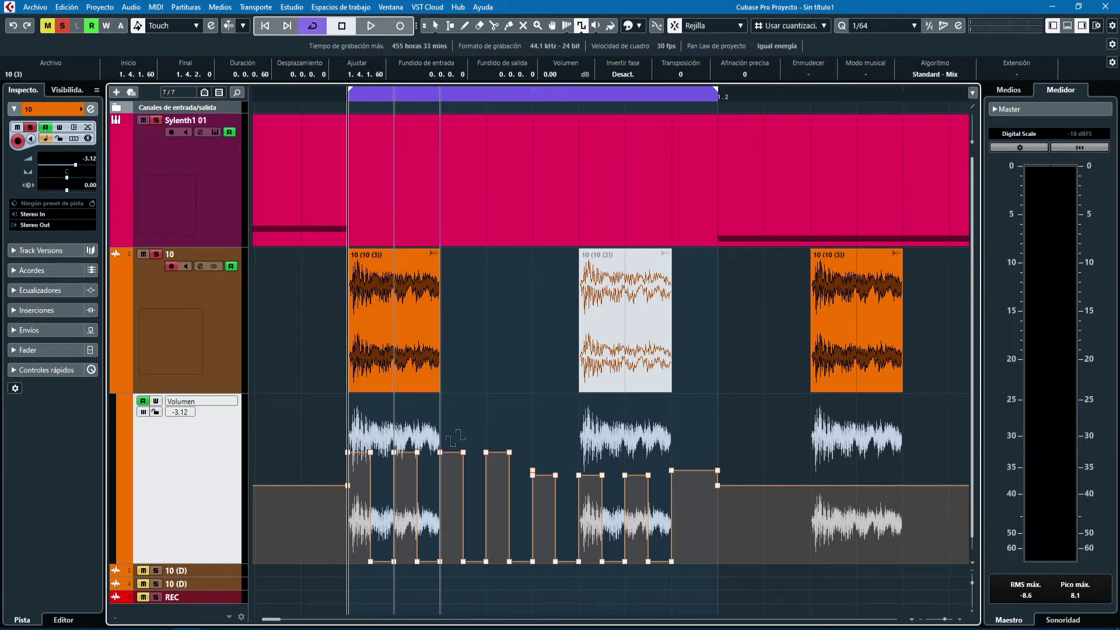
Switch track 10's automation lane to the Standard Panner left-right pan and draw a square wave across the loop range
left_click(189, 404)
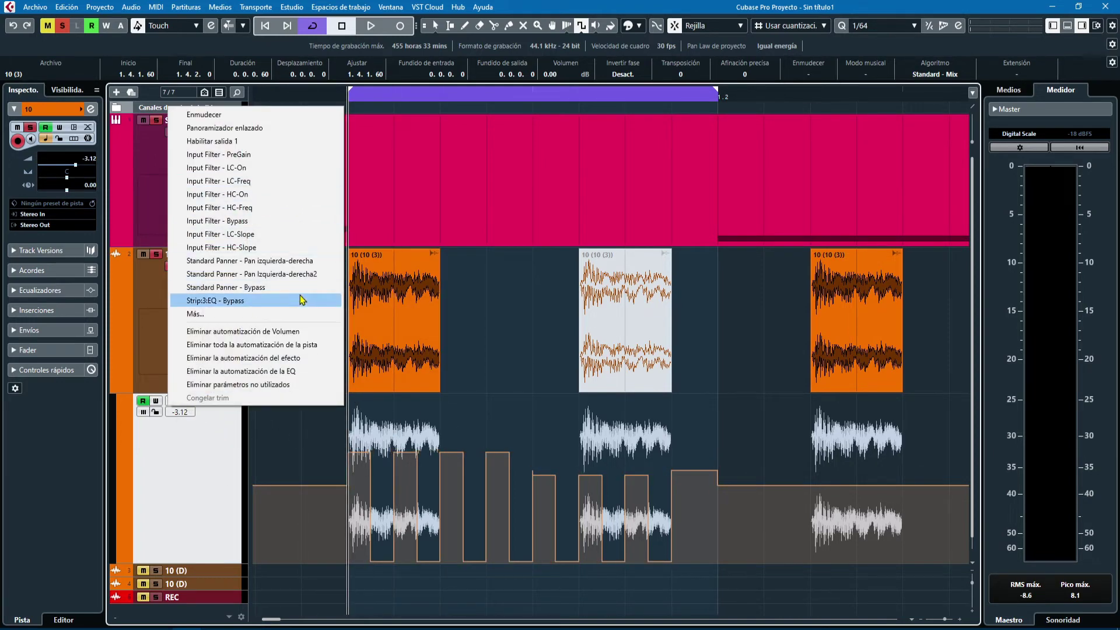
left_click(305, 262)
mouse_move(351, 481)
left_mouse_down()
mouse_move(557, 452)
mouse_move(652, 421)
mouse_move(699, 431)
mouse_move(720, 475)
left_mouse_up()
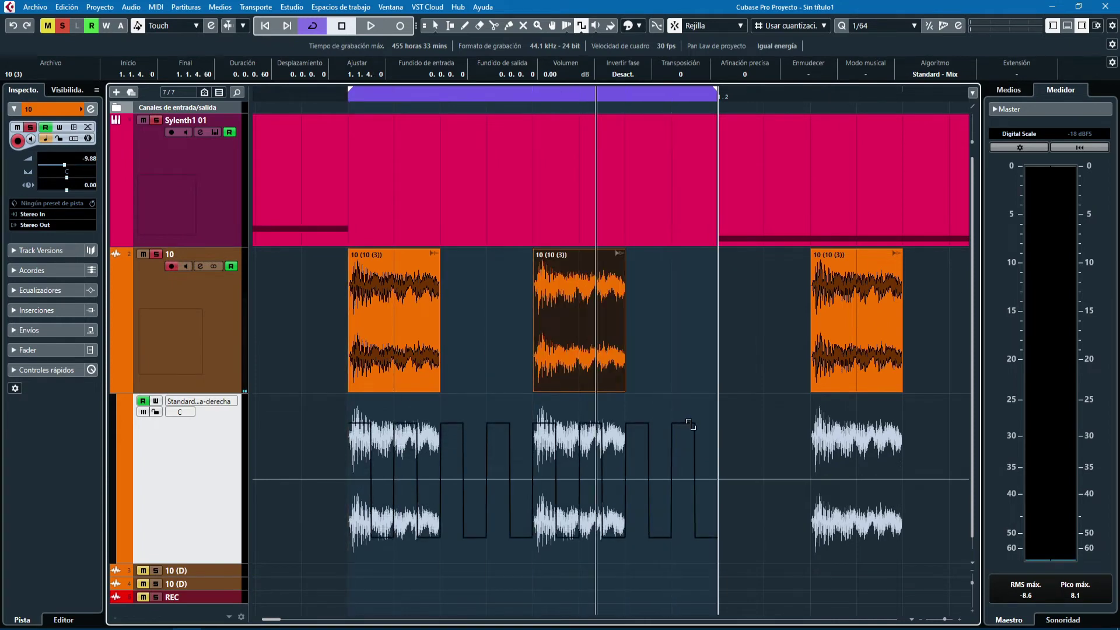
Play back the loop range from its start to hear the square-wave pan automation
key("1")
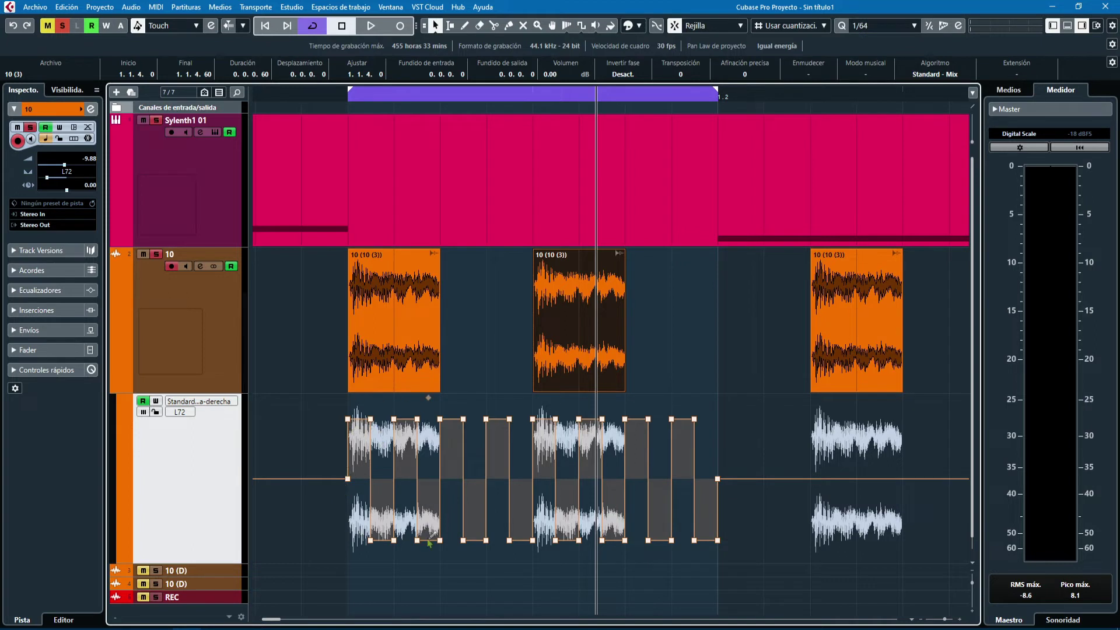
left_click(348, 95)
key("space")
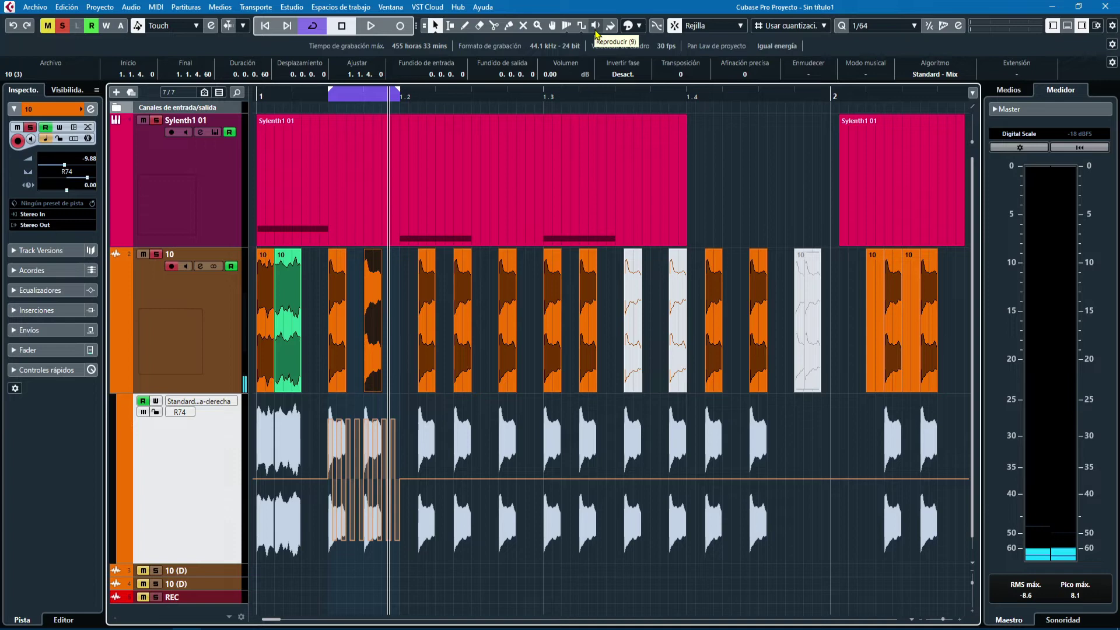
Audition the first Sylenth1 01 clip and several audio clips along track 10 with the Play tool
left_click(595, 28)
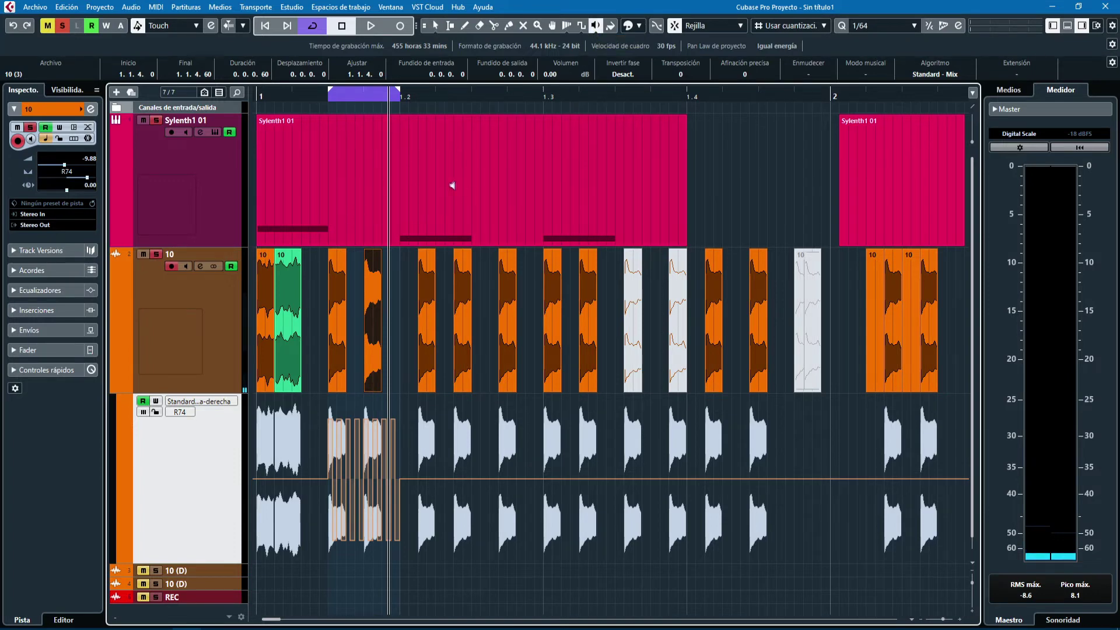
left_click(416, 159)
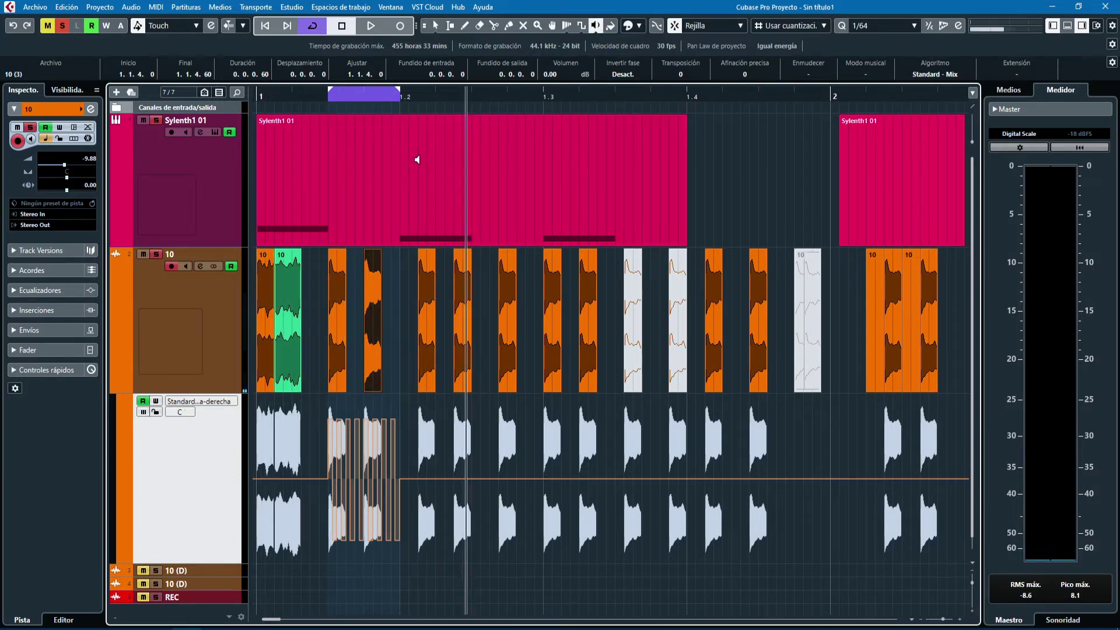
left_click(370, 281)
left_click(368, 282)
left_click(421, 284)
left_click(456, 292)
left_click(503, 290)
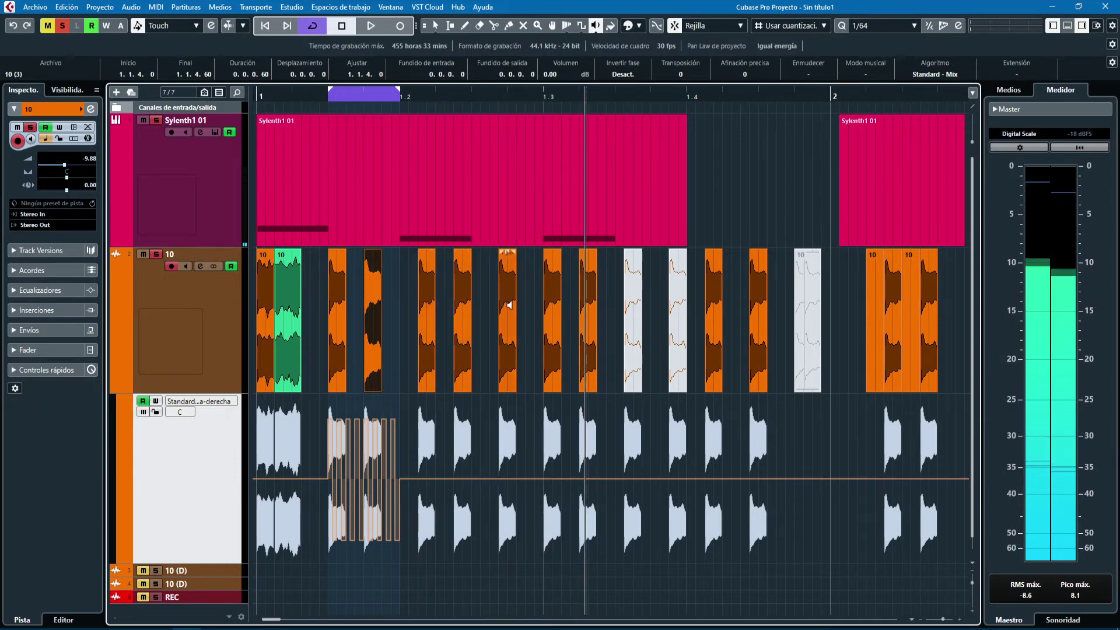
key("g")
key("g")
key("g")
left_click(259, 311)
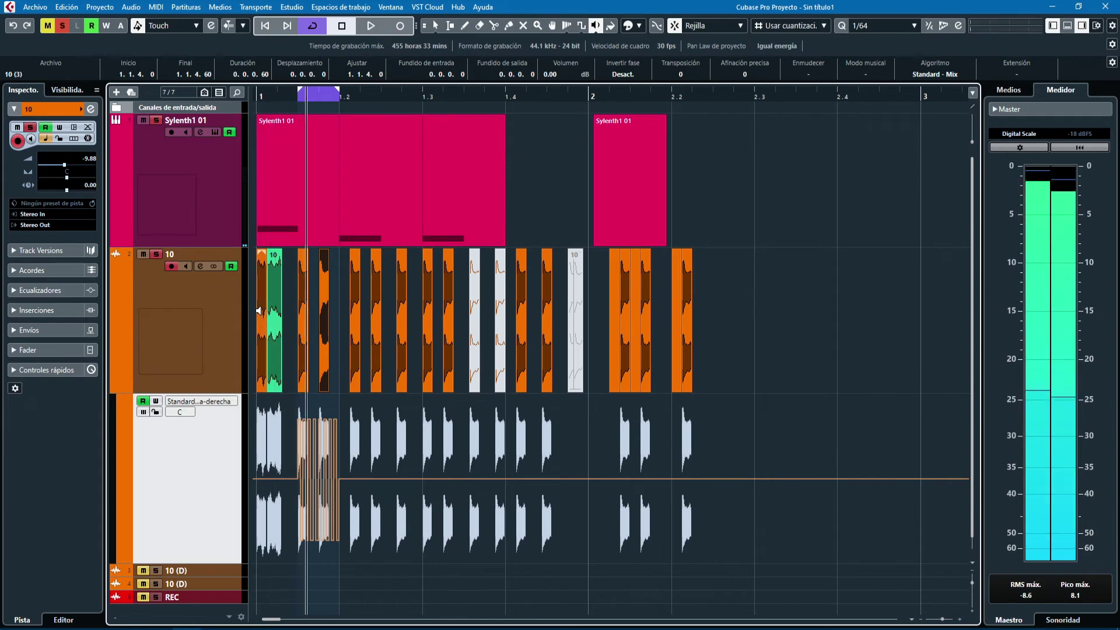
left_click(633, 298)
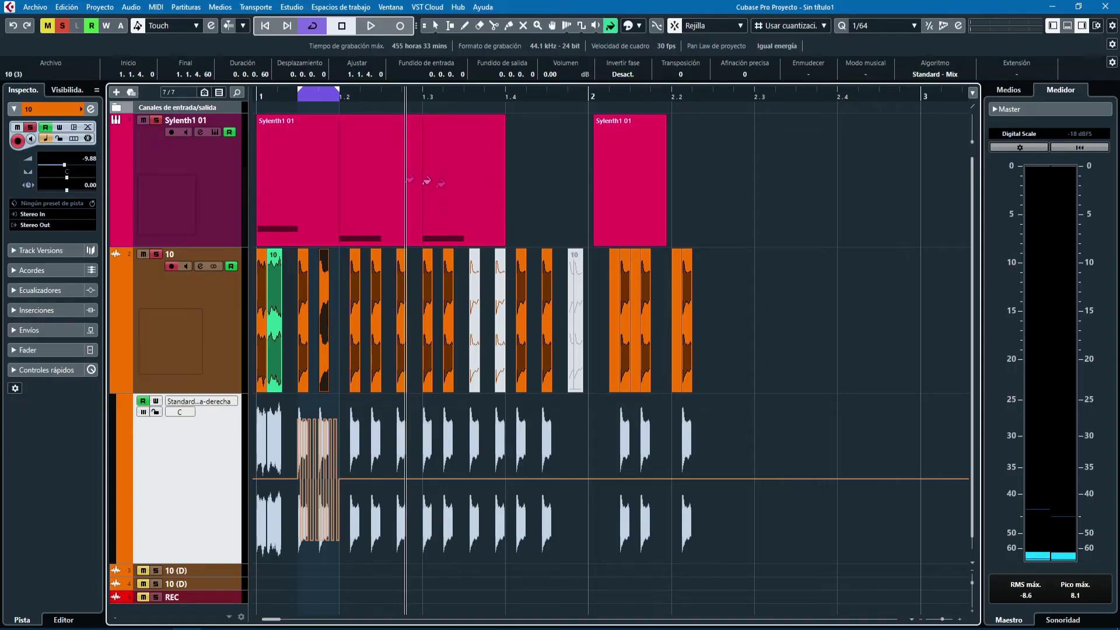
Color both Sylenth1 01 clips mint green
left_click(215, 201)
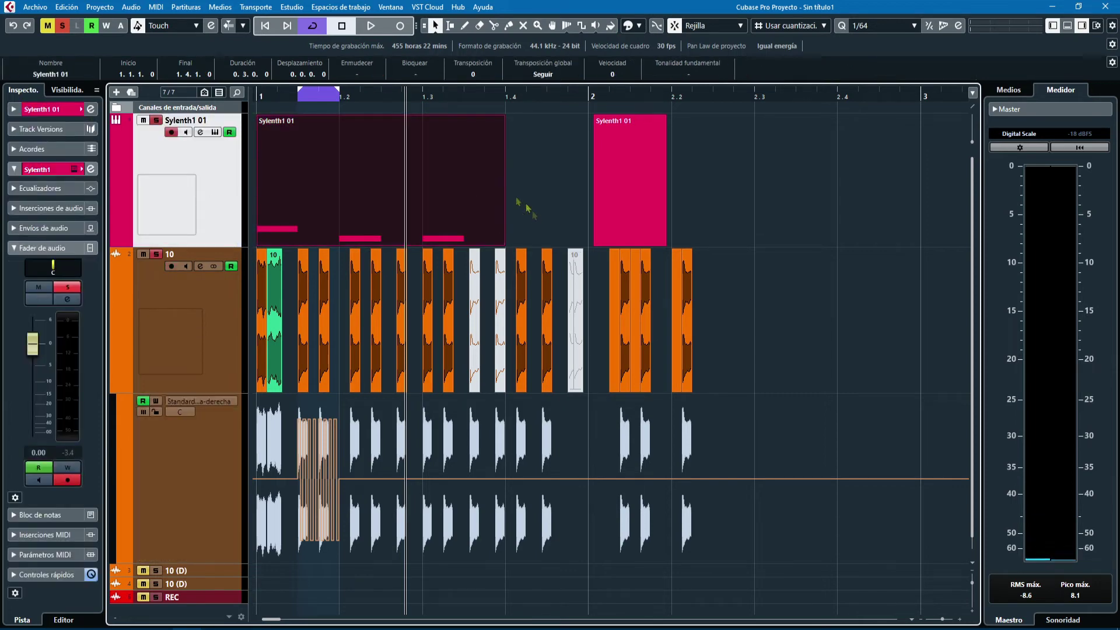
left_click(634, 181)
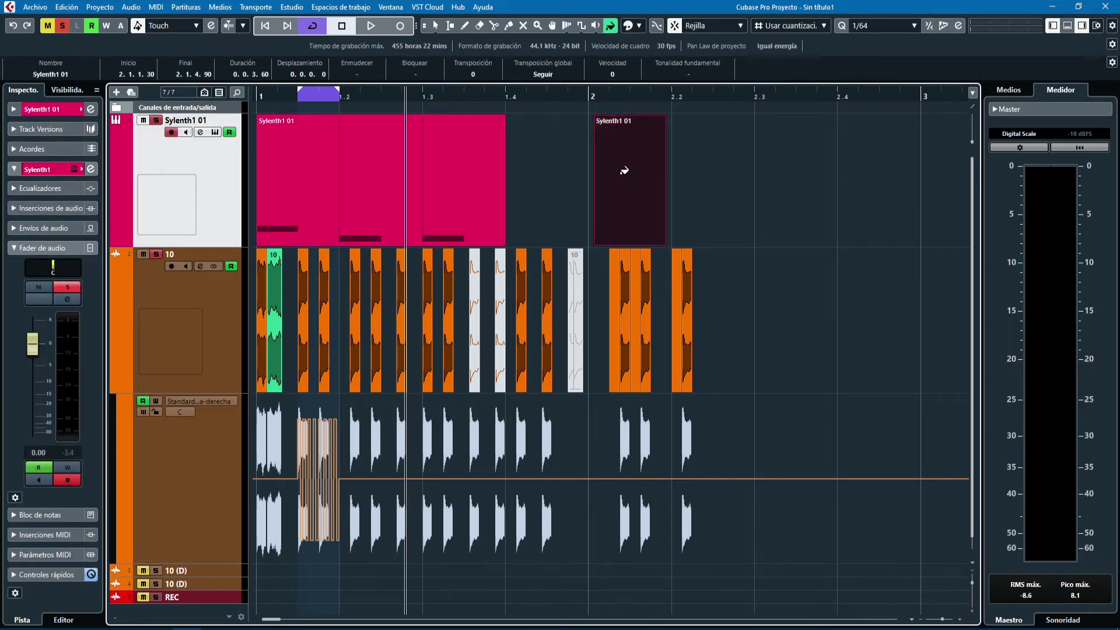
key("1")
left_click(626, 327)
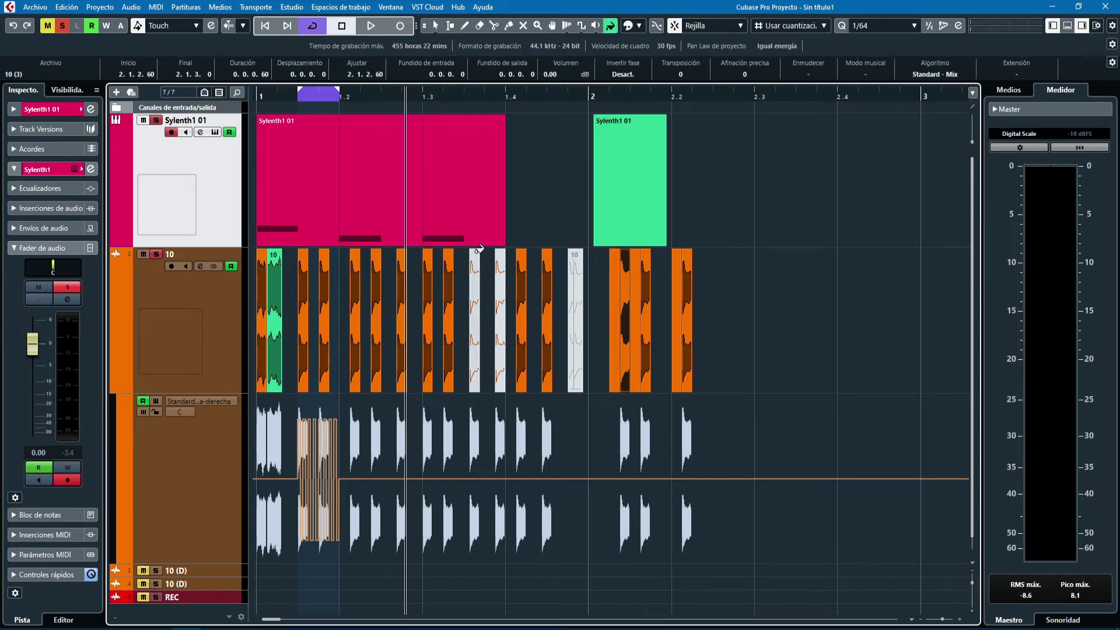
left_click(467, 195)
left_click(631, 27)
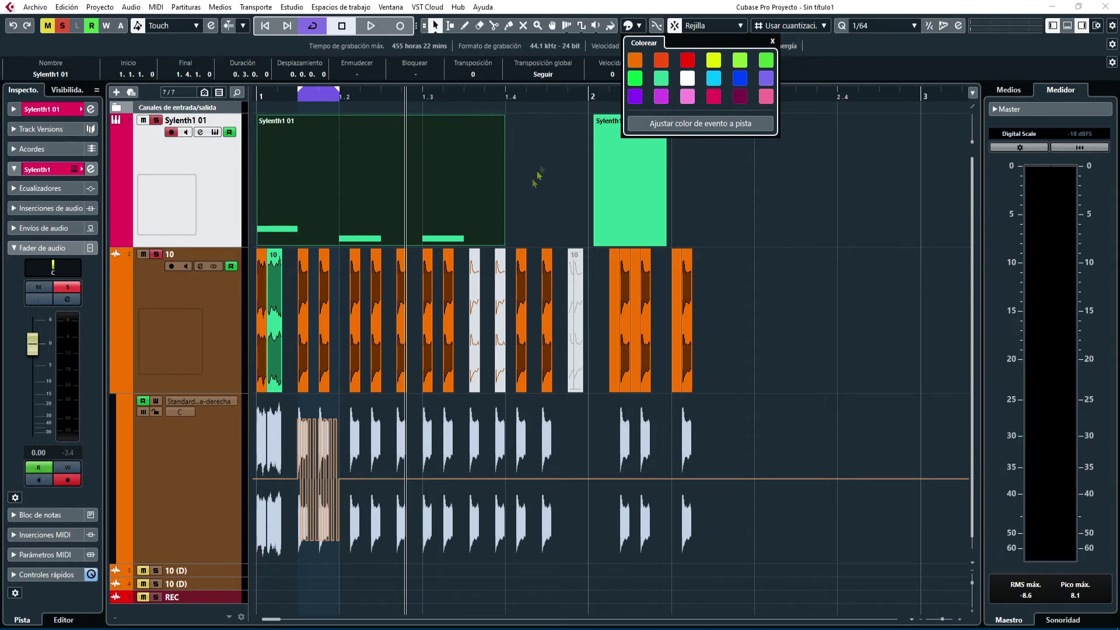
Select all the audio clips after bar 2 on track 10 and color them light blue
left_click(616, 303)
left_click_drag(734, 305, 602, 300)
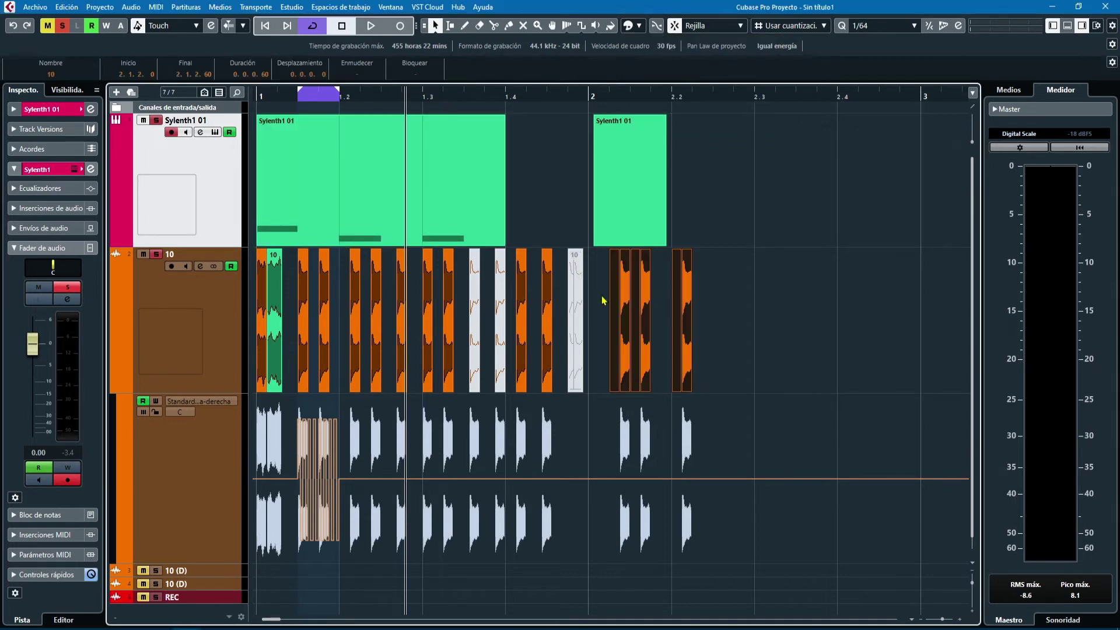
left_click(628, 26)
left_click(714, 83)
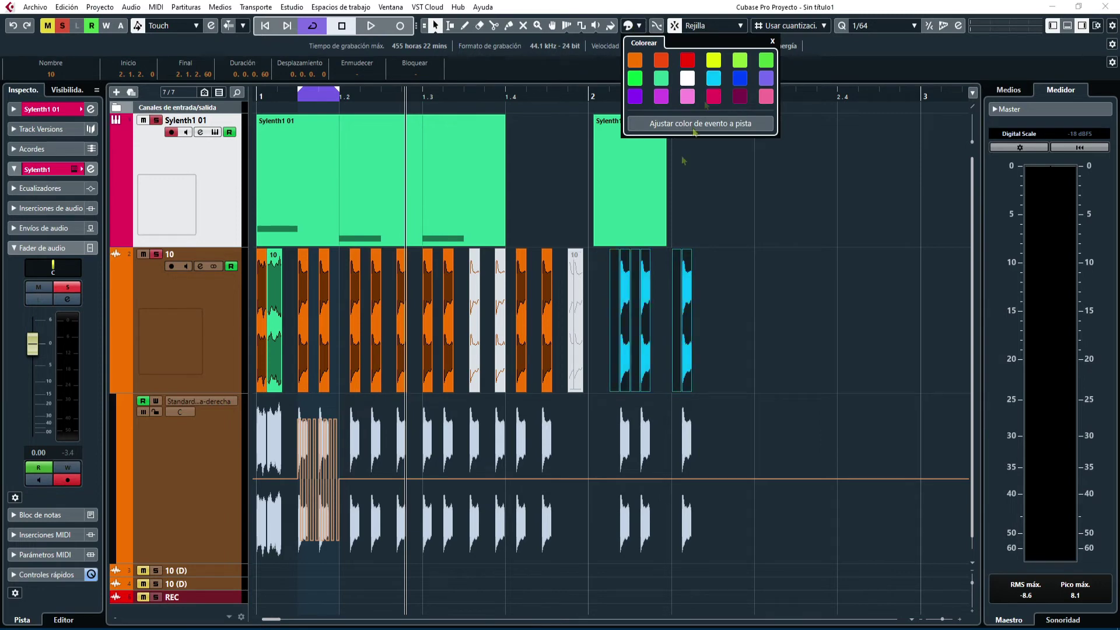
left_click(775, 286)
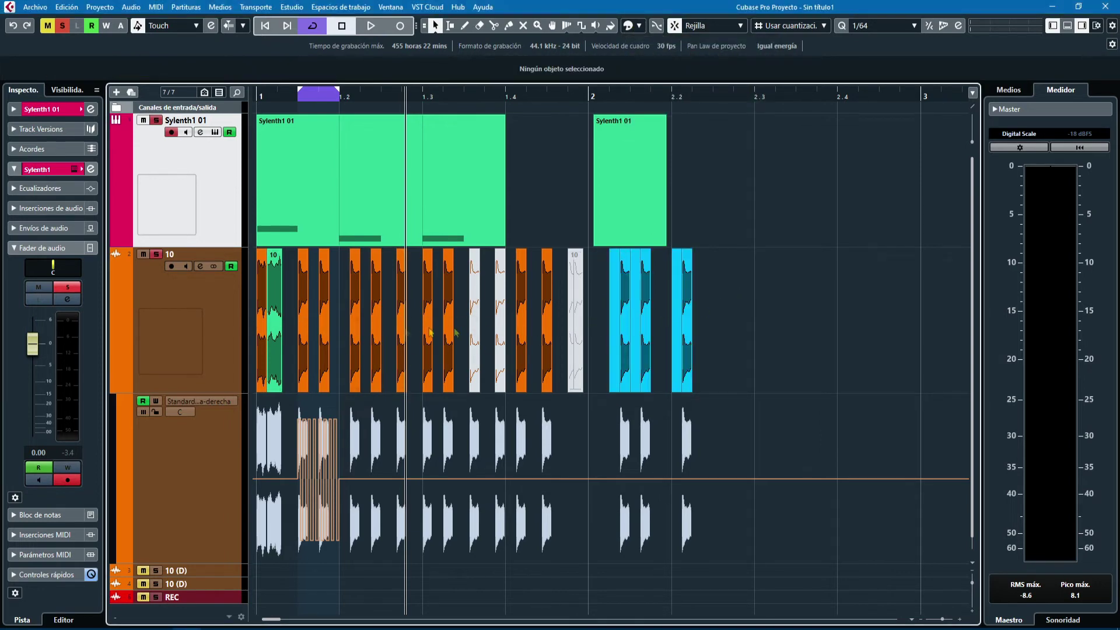
Change the color of track 10 itself to light blue with no clips selected
left_click(205, 305)
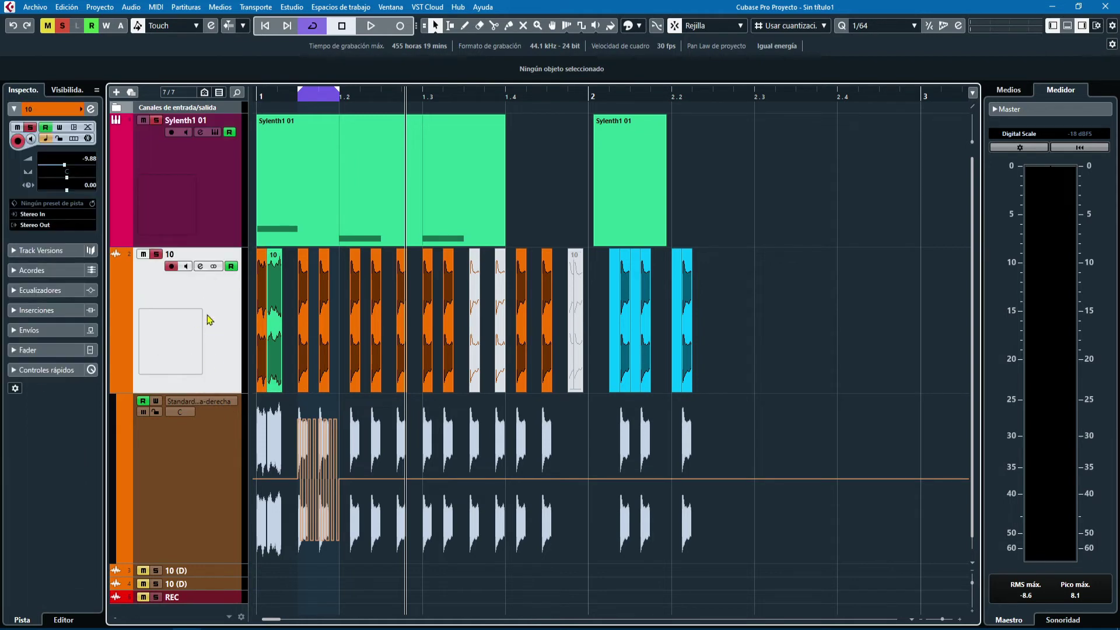
left_click(639, 26)
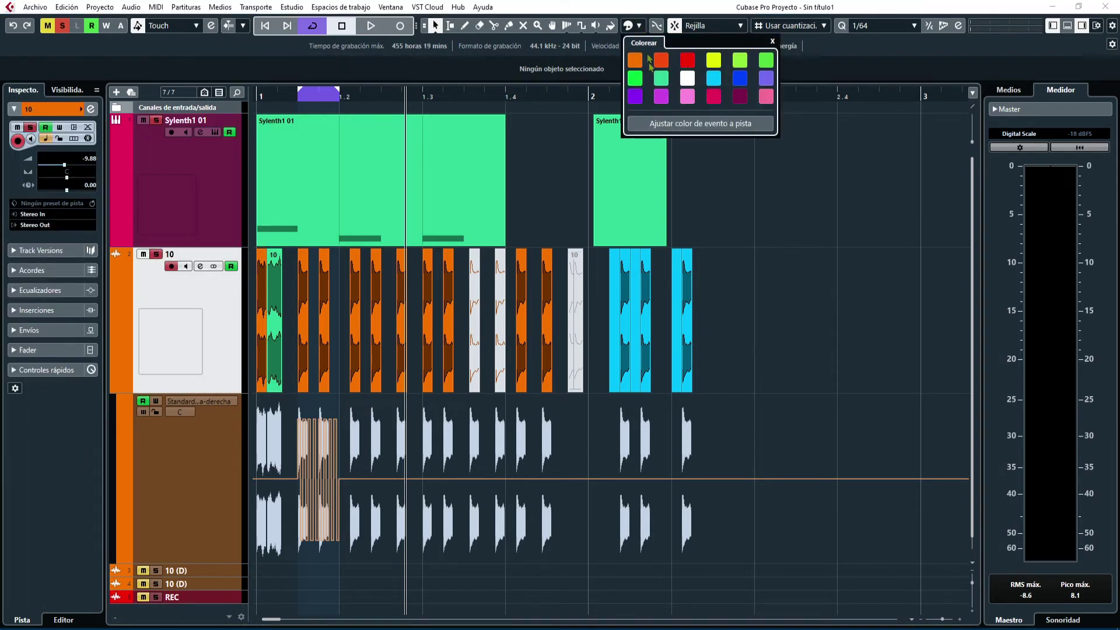
left_click(715, 79)
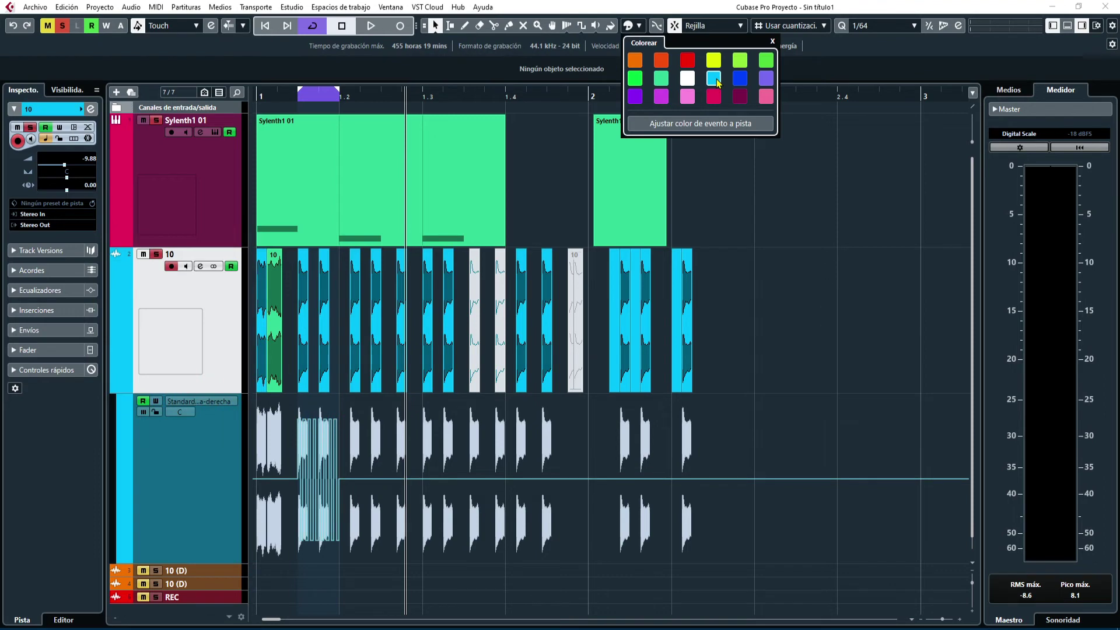
left_click(752, 260)
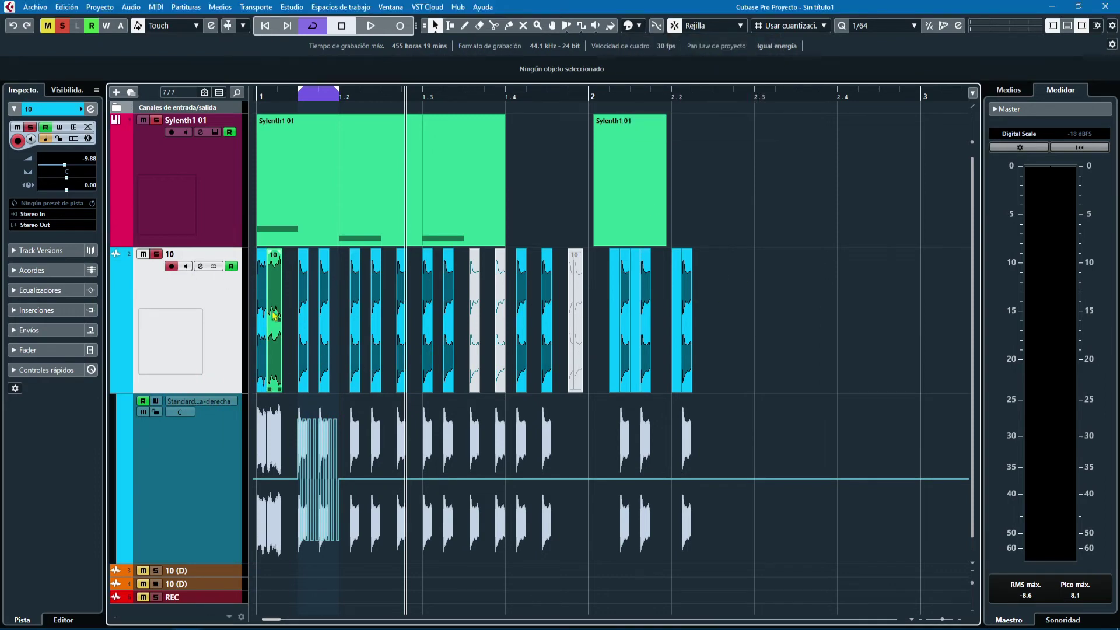
Select every clip on track 10, including the green one, and color them all light blue
left_click(275, 318)
left_click(286, 302)
left_click_drag(742, 297, 196, 283)
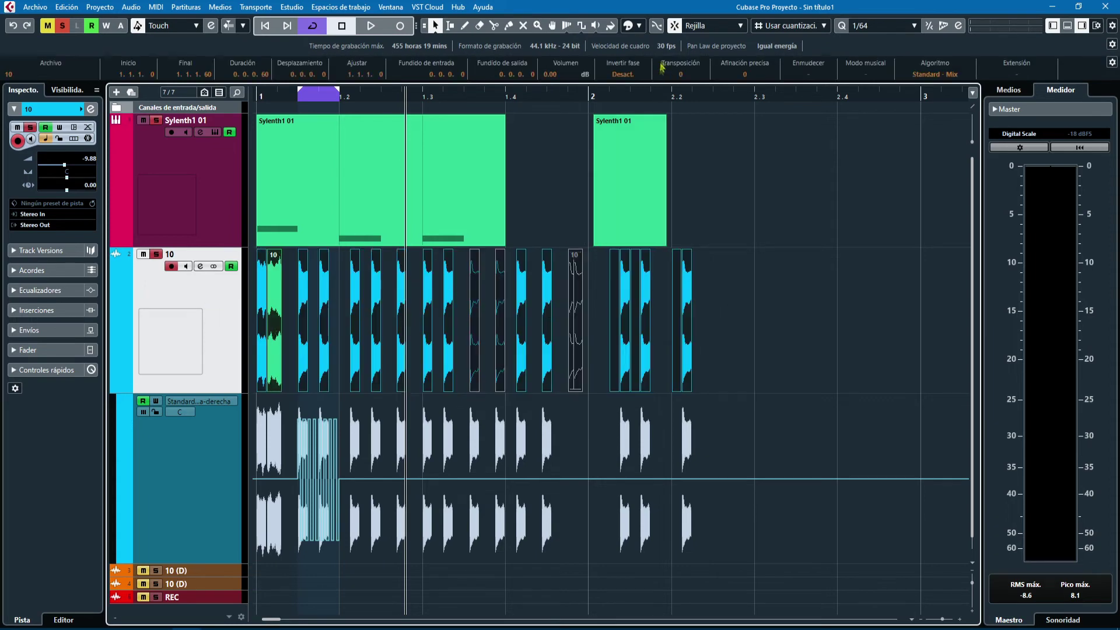
left_click(638, 26)
left_click(713, 78)
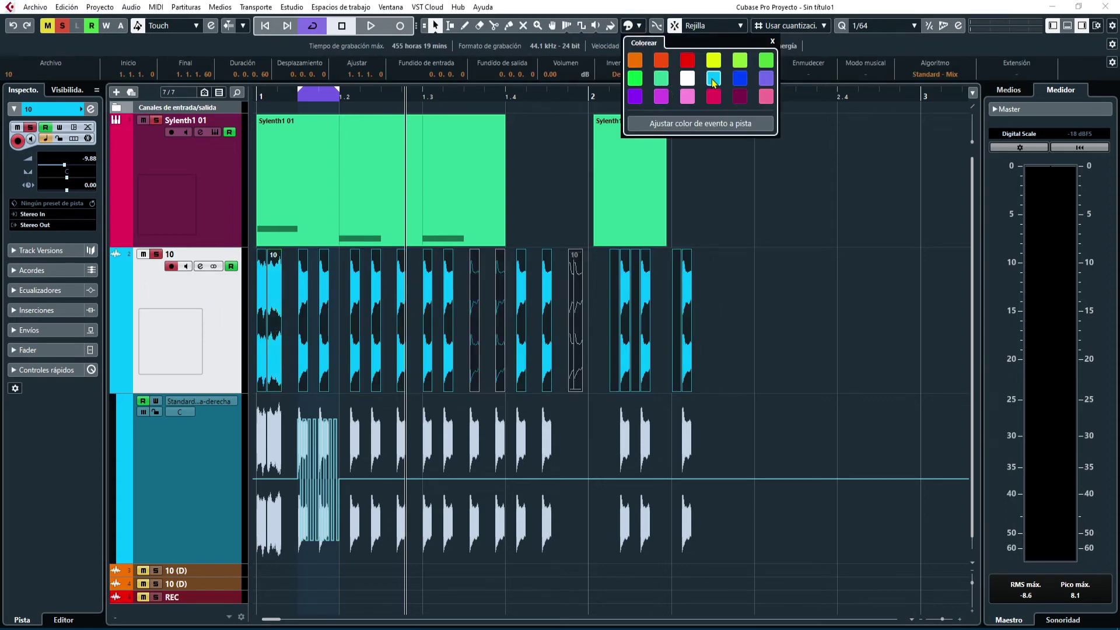
Shrink all the tracks to minimum height, and enlarge track 10 and both 10 (D) tracks
key("shift+g")
key("shift+g")
key("shift+g")
key("shift+g")
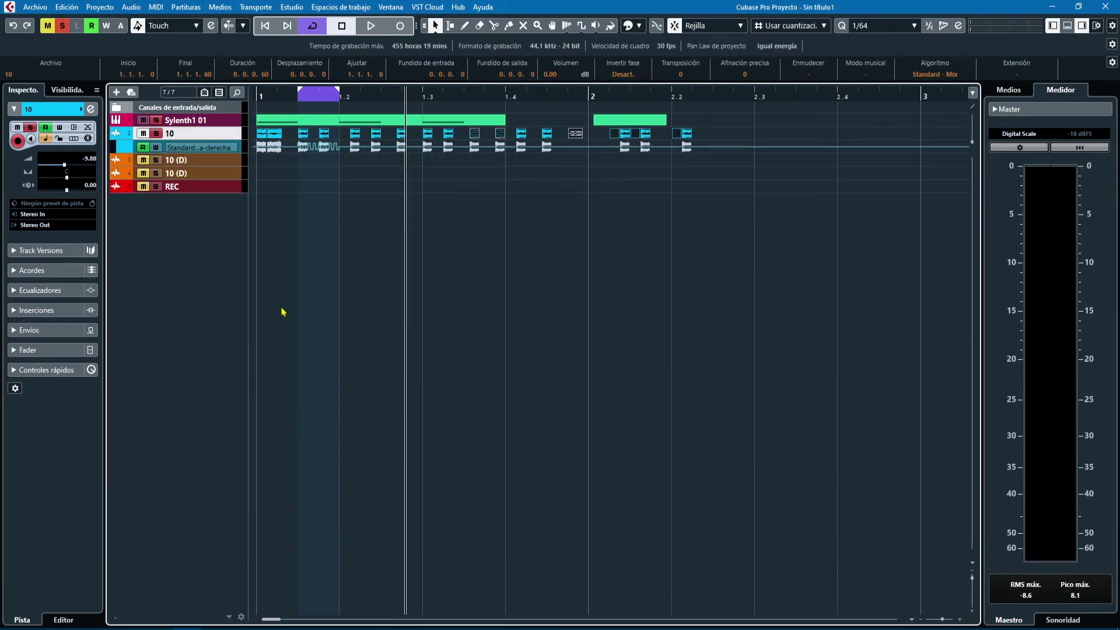
left_click(202, 162)
left_click(204, 174, "shift")
left_click_drag(204, 180, 204, 240)
left_click(639, 25)
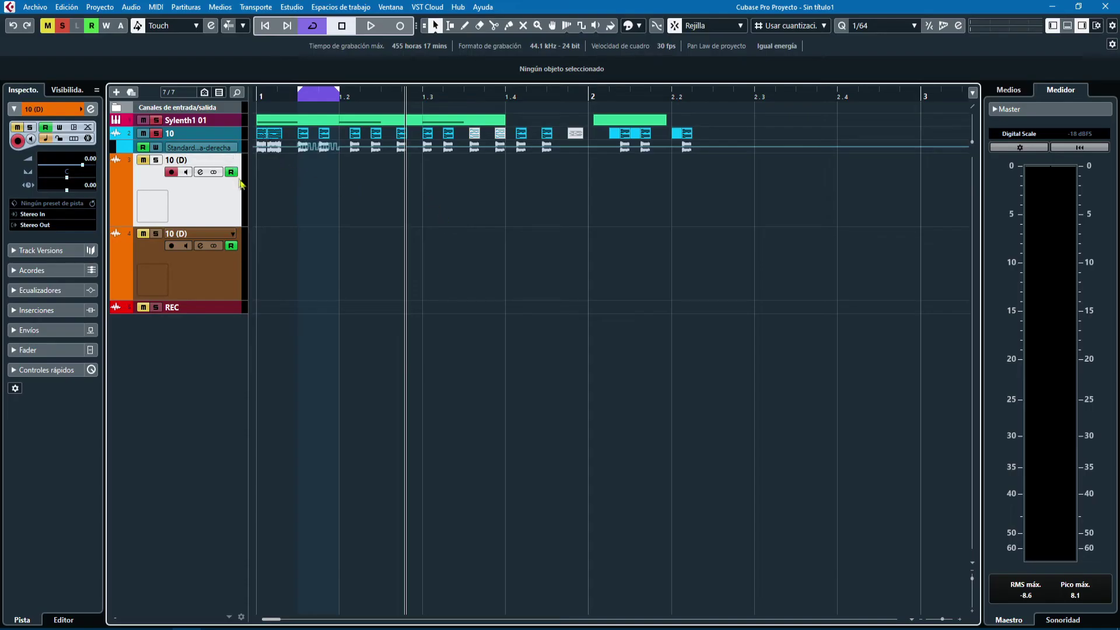
left_click_drag(231, 139, 228, 209)
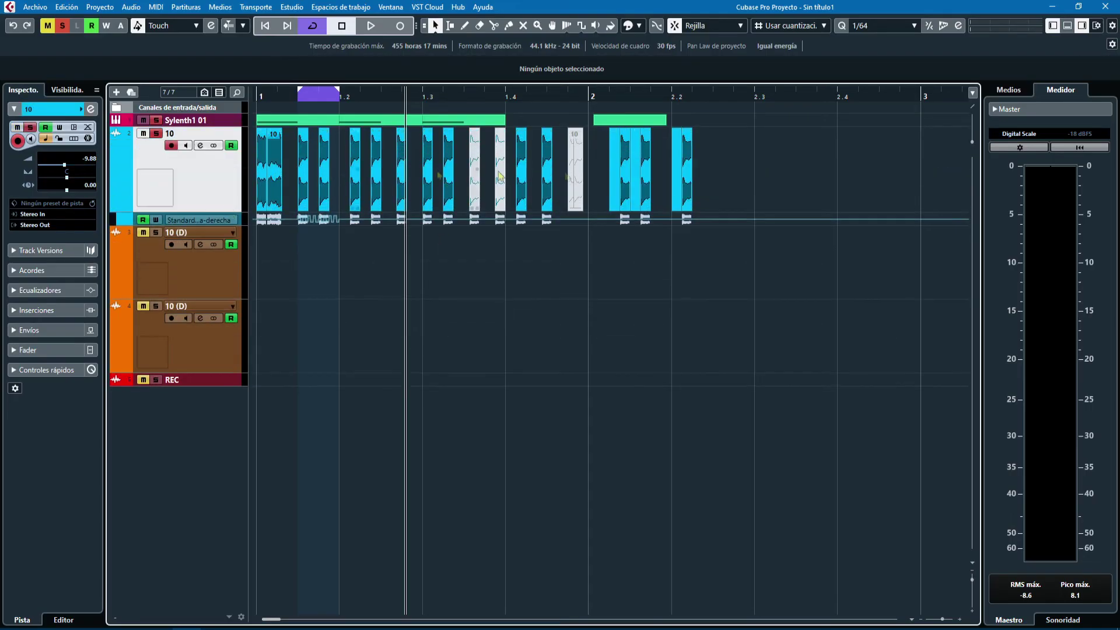
Try to color both 10 (D) tracks light blue while all the clips on track 10 are selected
key("ctrl+a")
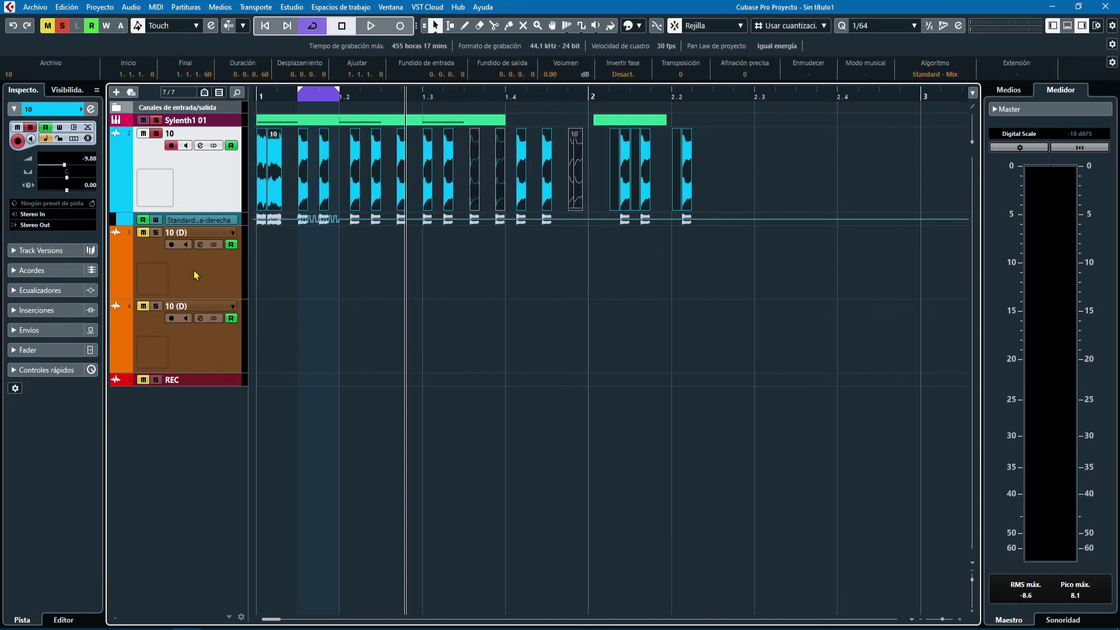
left_click(196, 275)
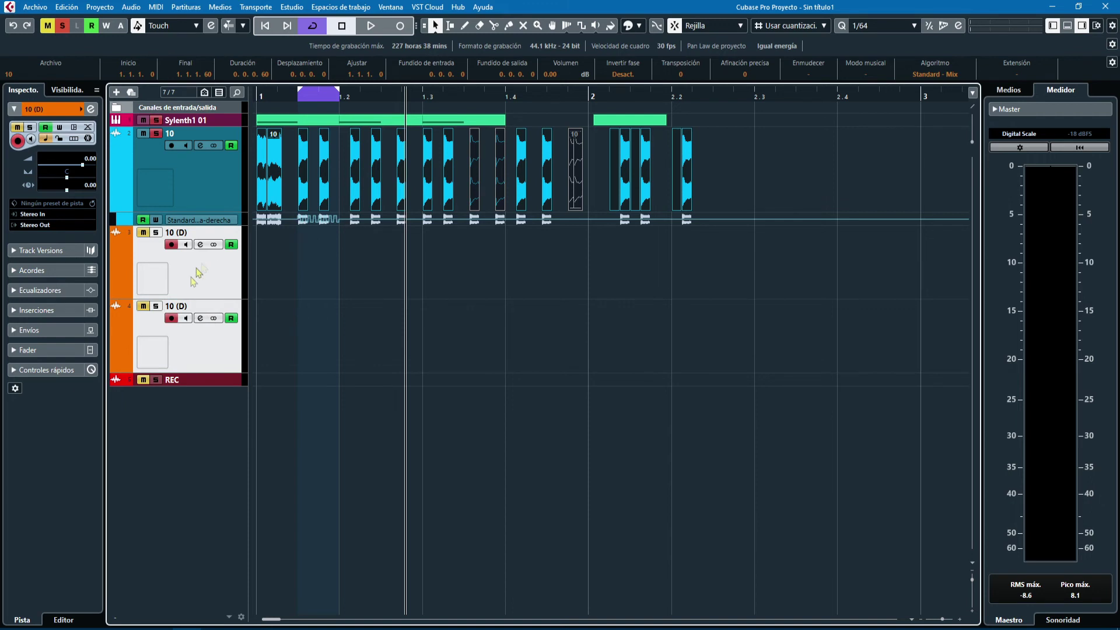
left_click(628, 28)
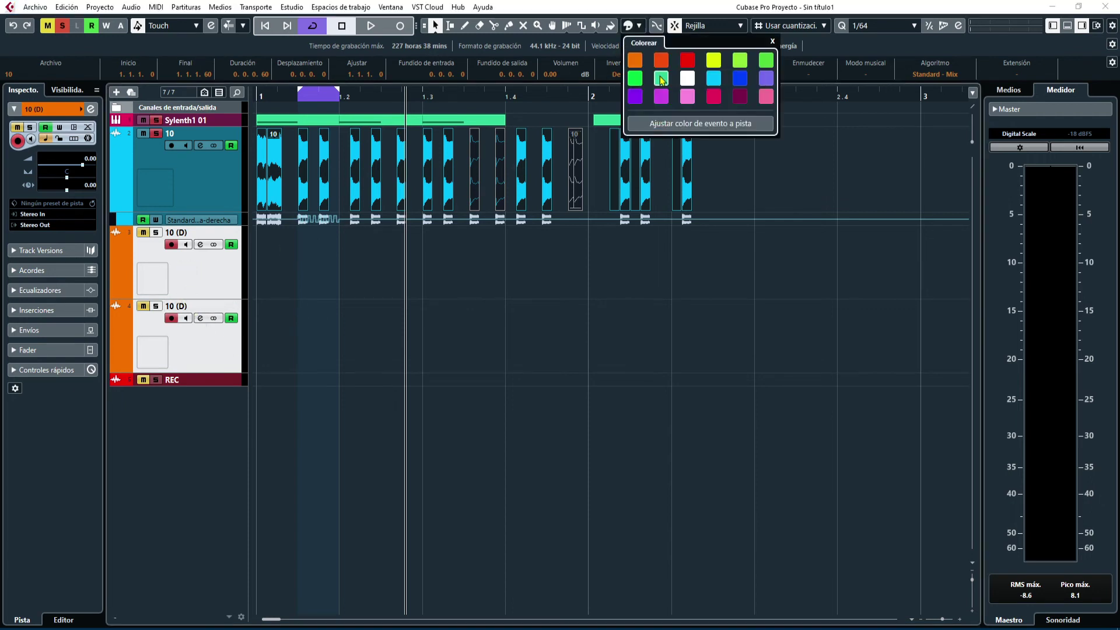
left_click(716, 81)
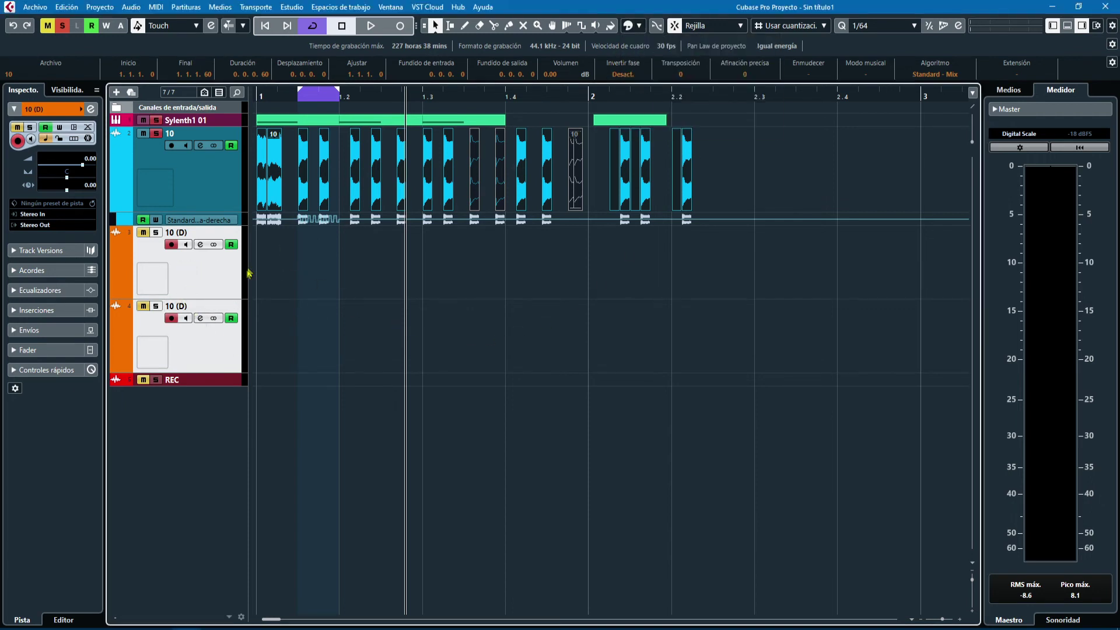
Deselect all the clips and color both 10 (D) tracks light blue
left_click(359, 274)
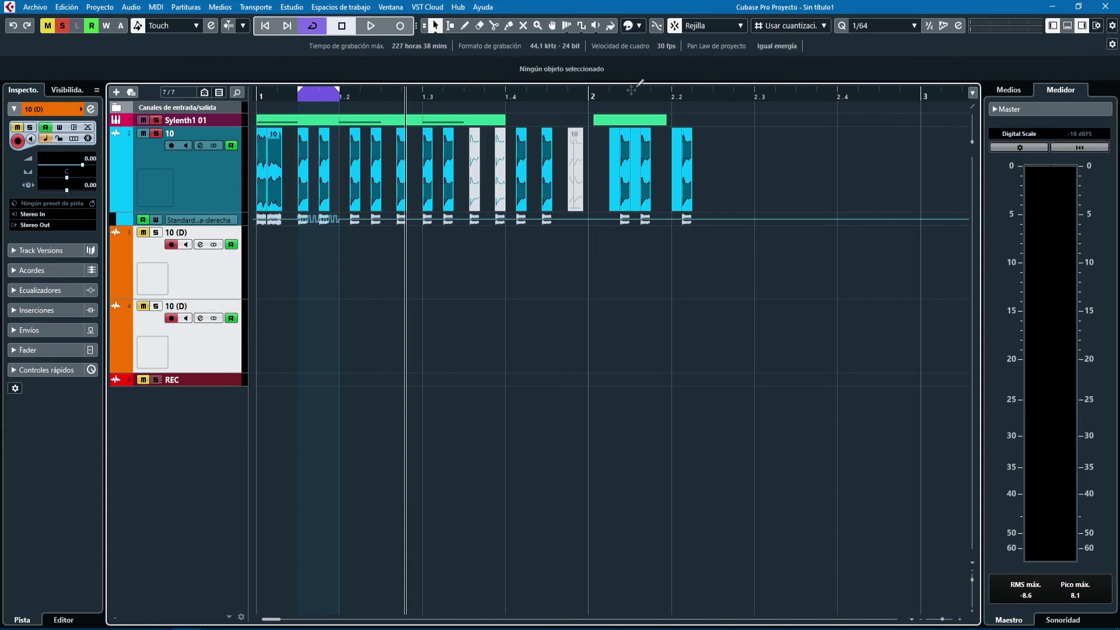
left_click(638, 26)
left_click(714, 77)
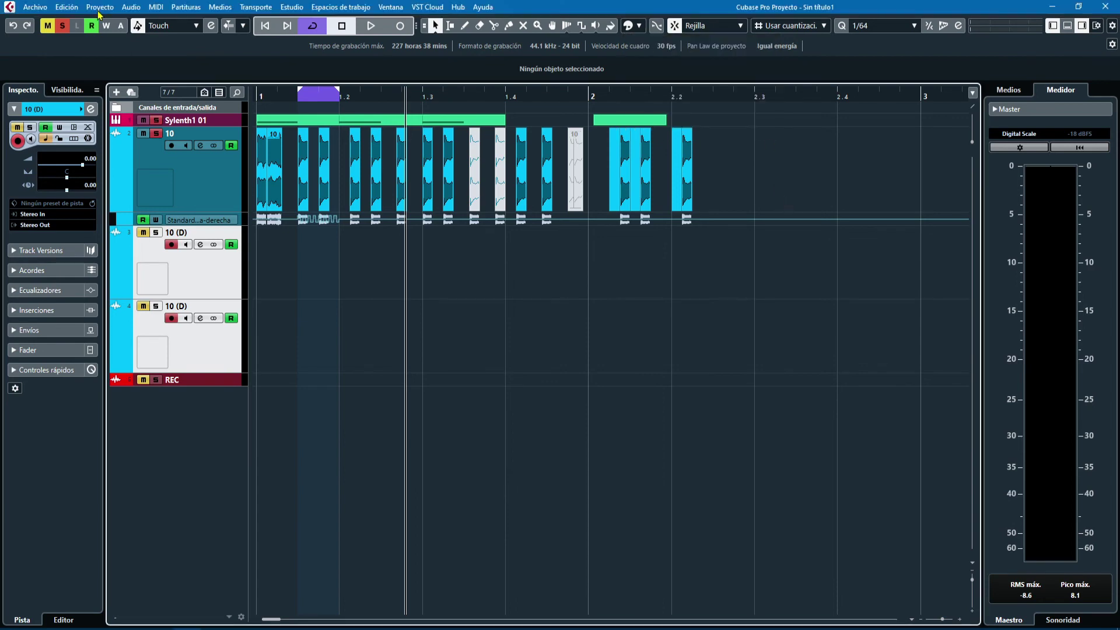
Open the project color setup and examine the named color set and the editing options for the CARPETA LEADS color
left_click(100, 8)
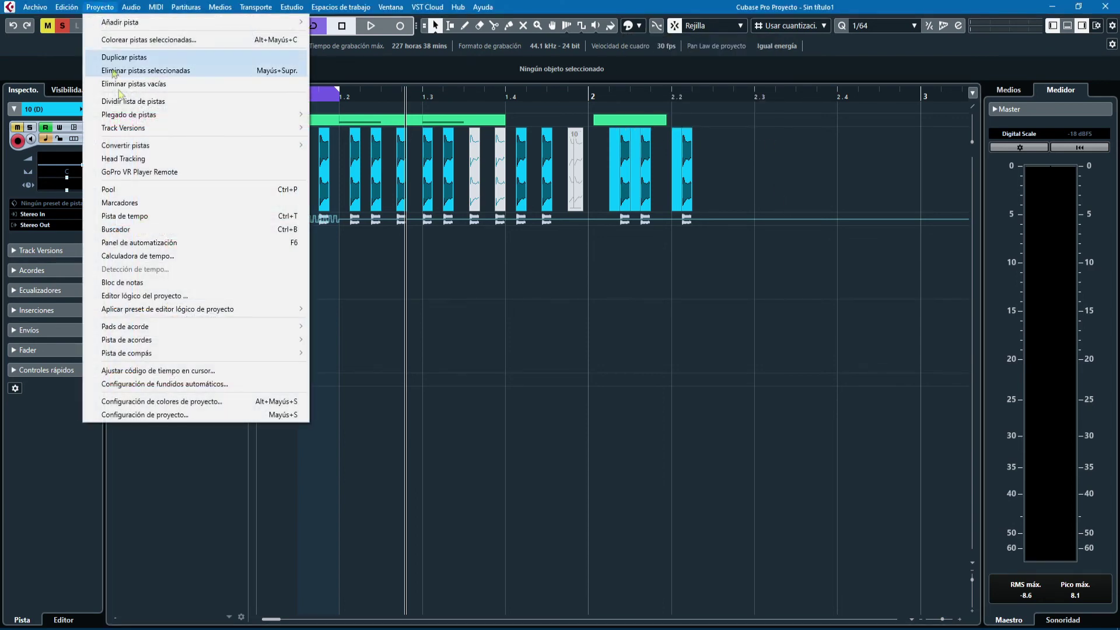
left_click(166, 405)
scroll(577, 238, "down", 1)
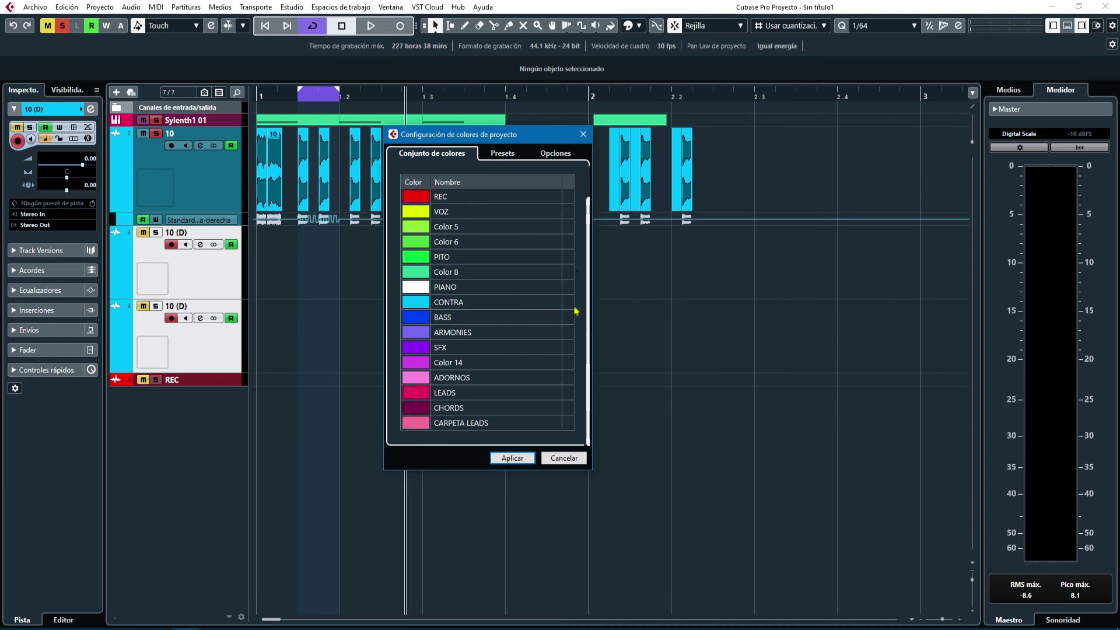
left_click_drag(590, 294, 589, 388)
left_click(569, 426)
left_click(569, 424)
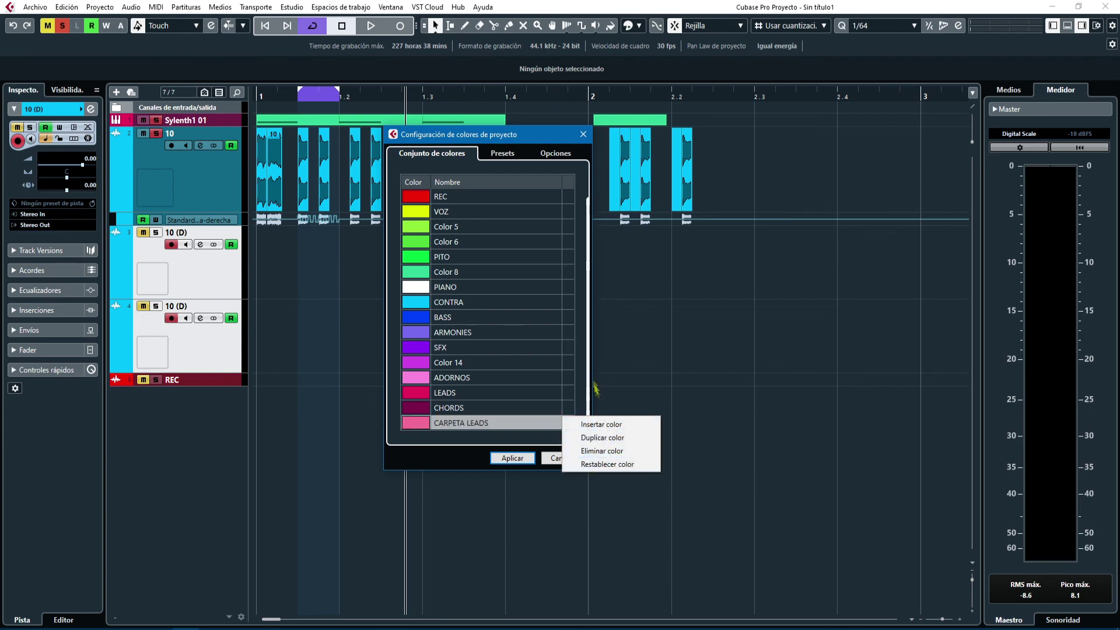
left_click(588, 347)
Review the color set presets and options, close the project color setup and look over the Color tool's palette
left_click(502, 154)
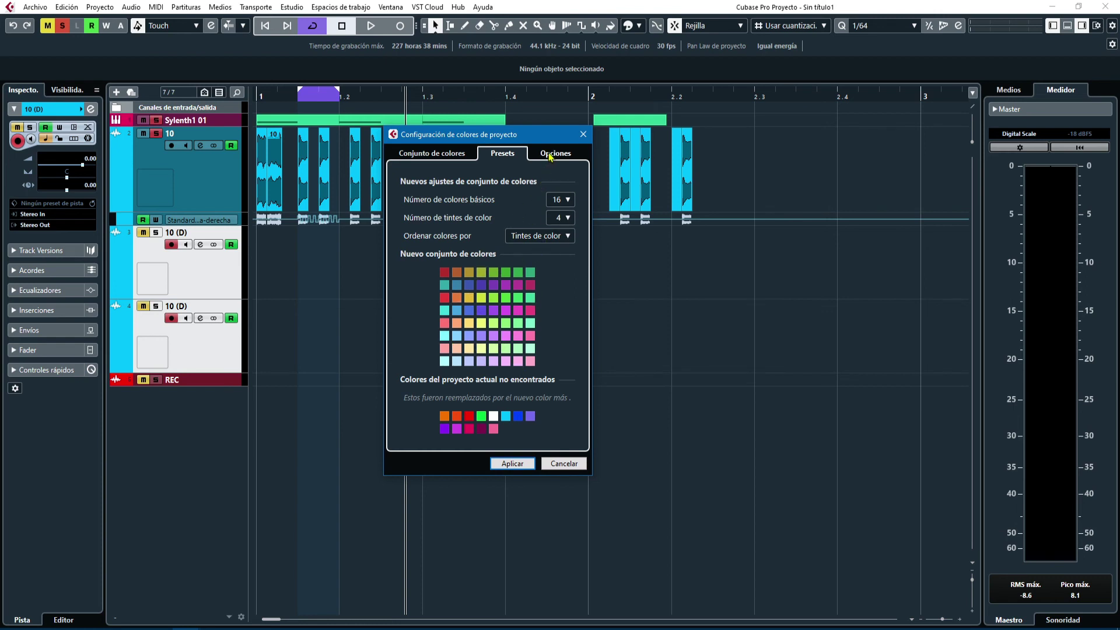
left_click(549, 155)
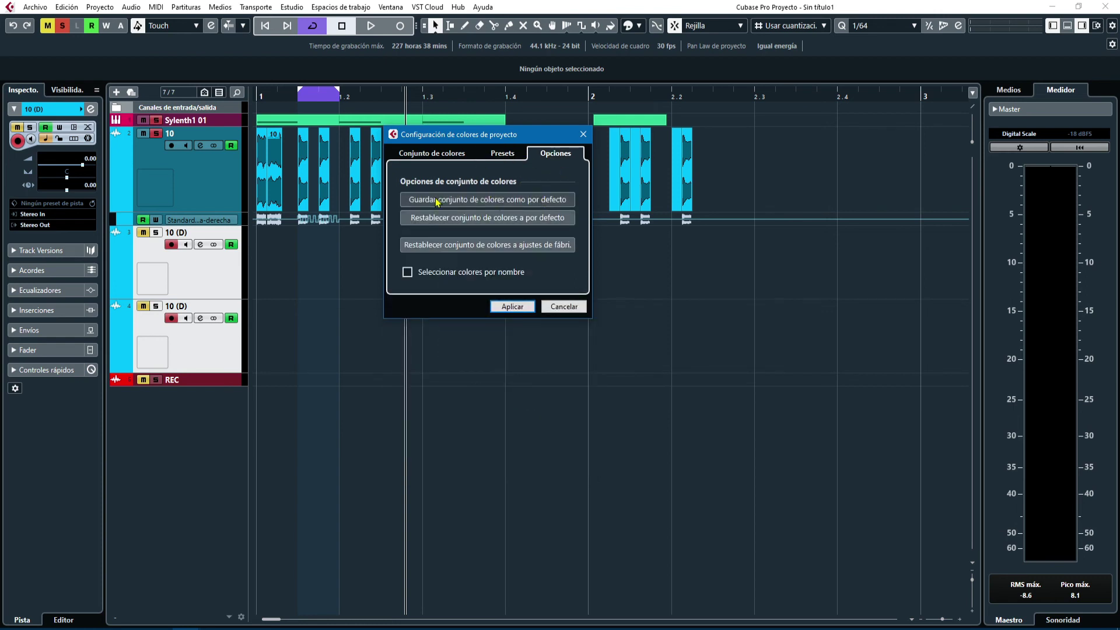
left_click(583, 135)
left_click(639, 25)
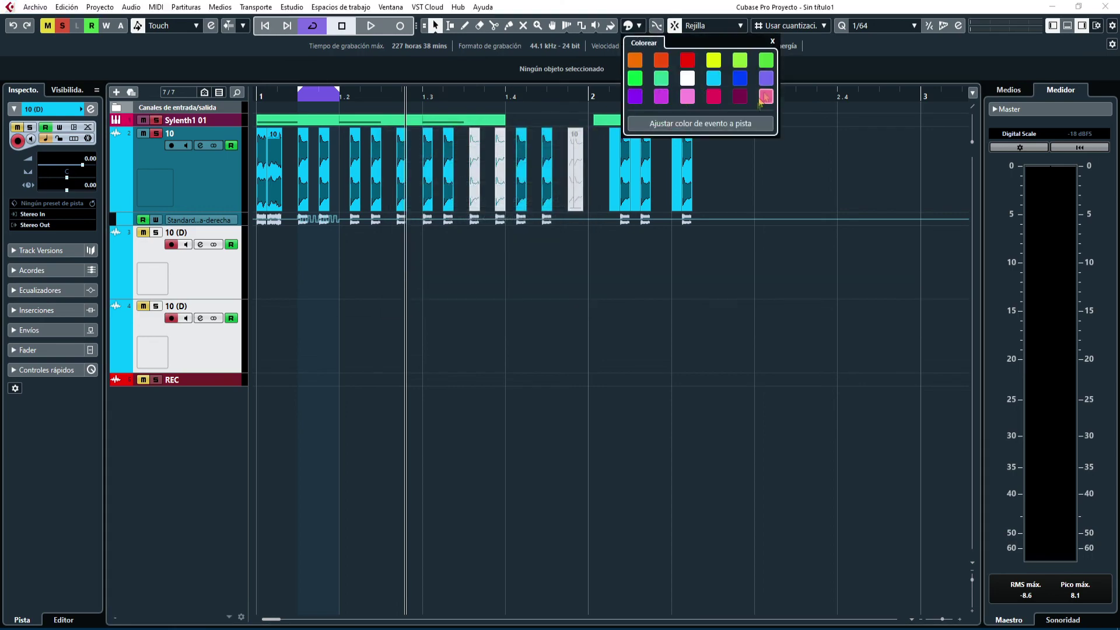
left_click(824, 75)
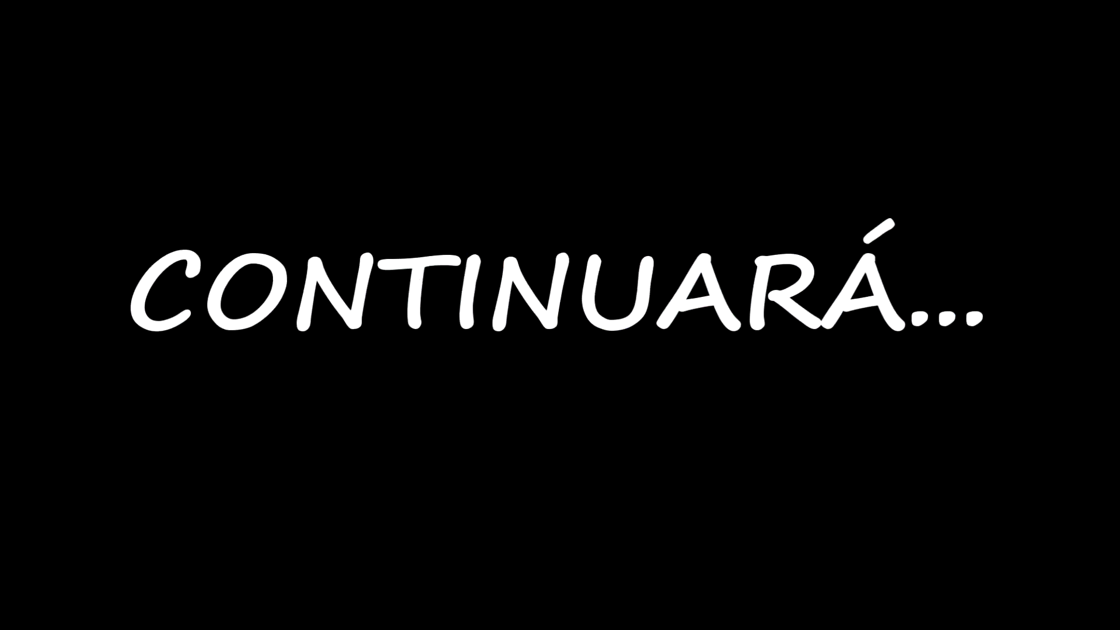